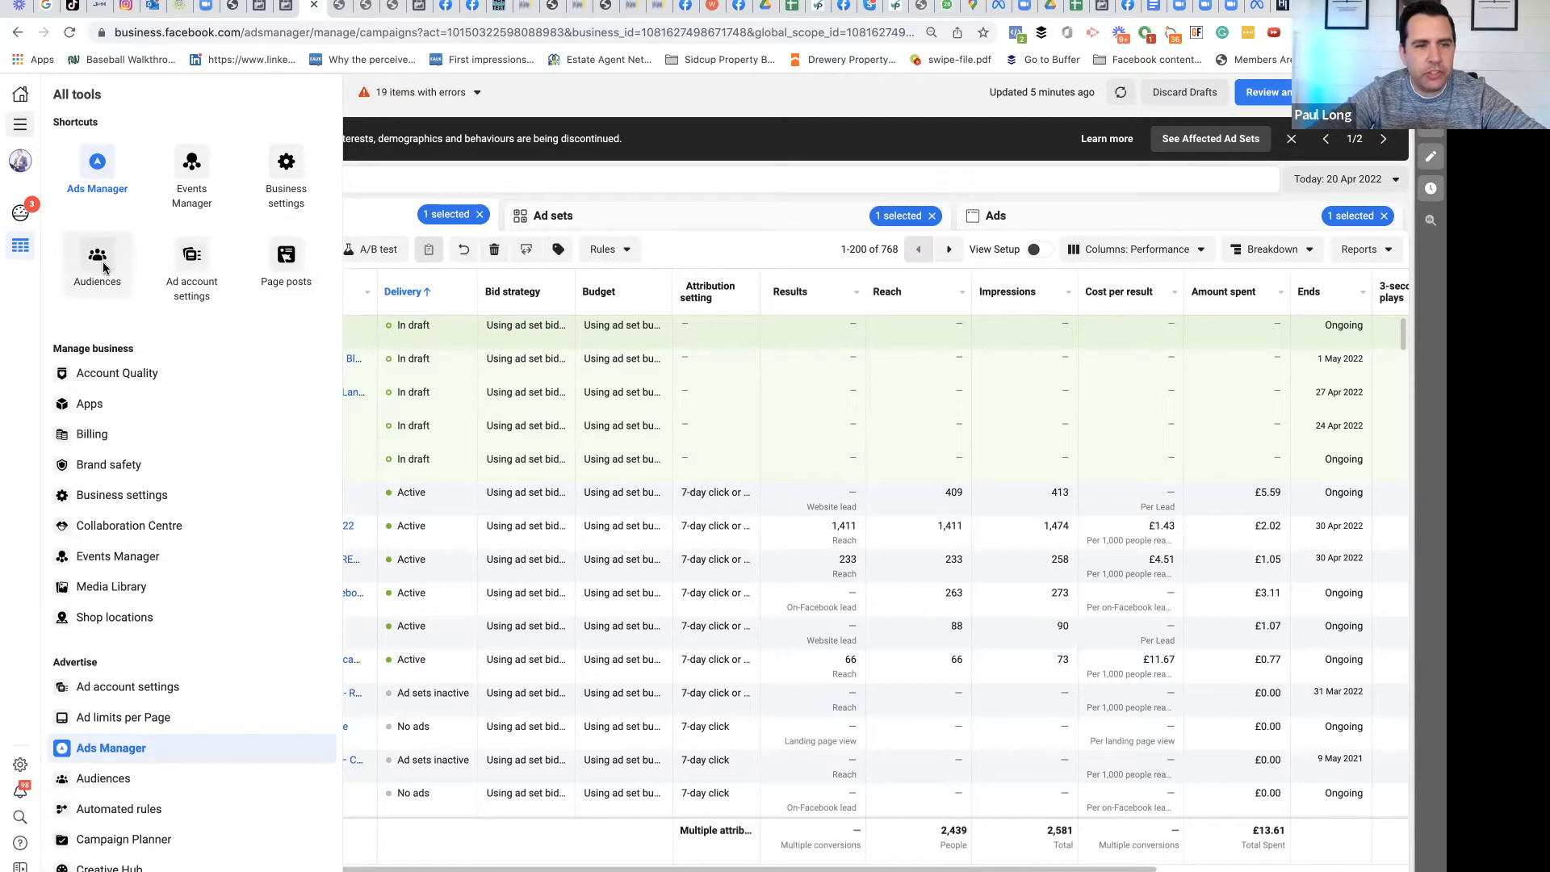
Step: Start a new Custom Audience in the Audiences tool, using Video as its source
{"action": "left_click", "coordinate": [98, 263]}
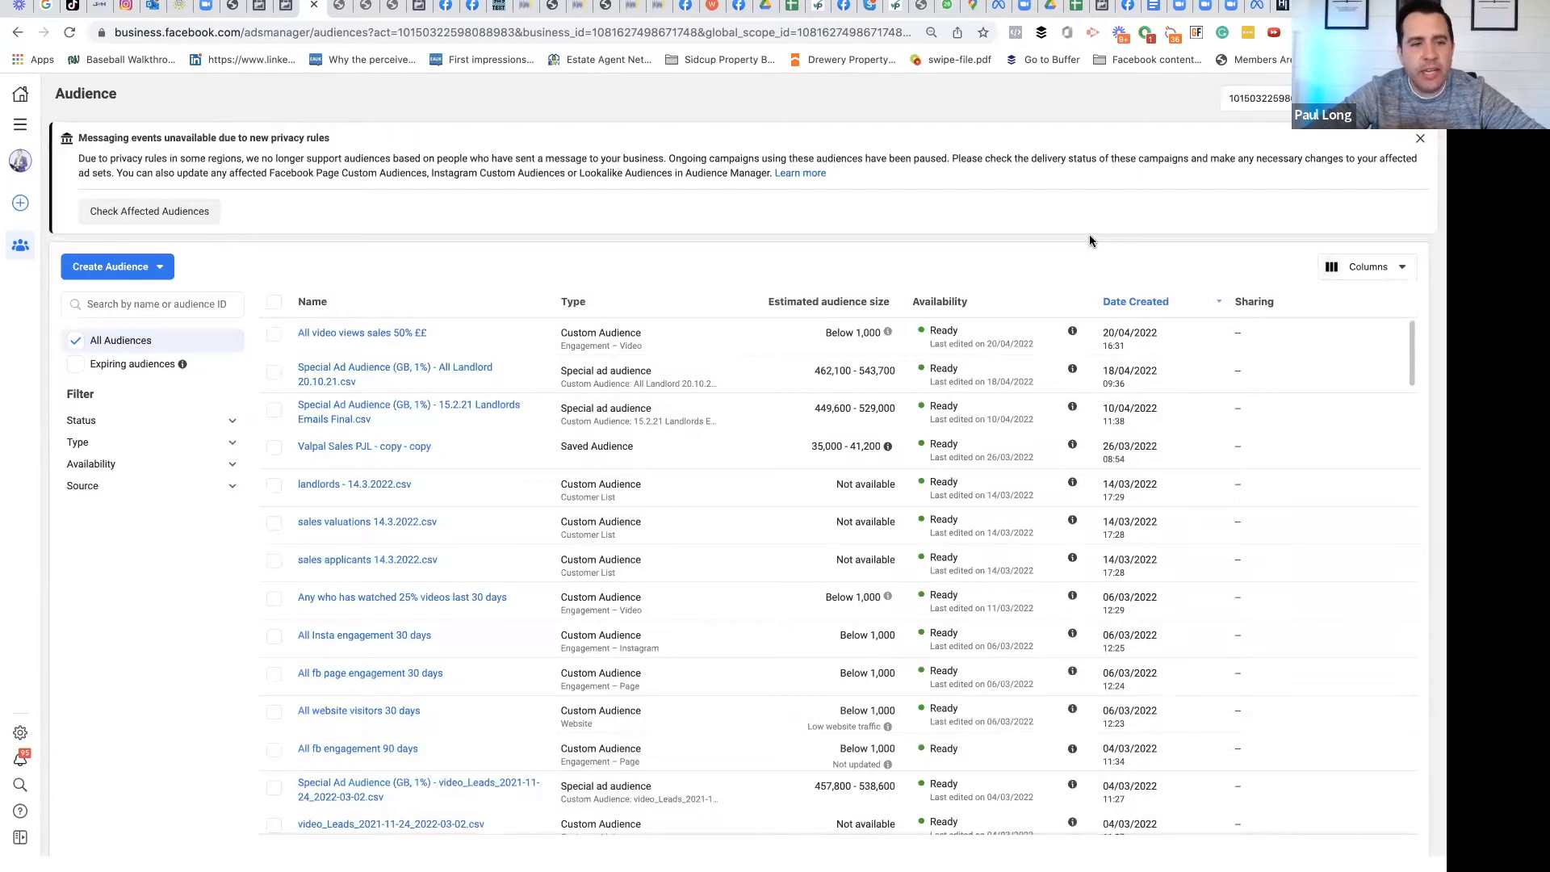
{"action": "left_click", "coordinate": [139, 276]}
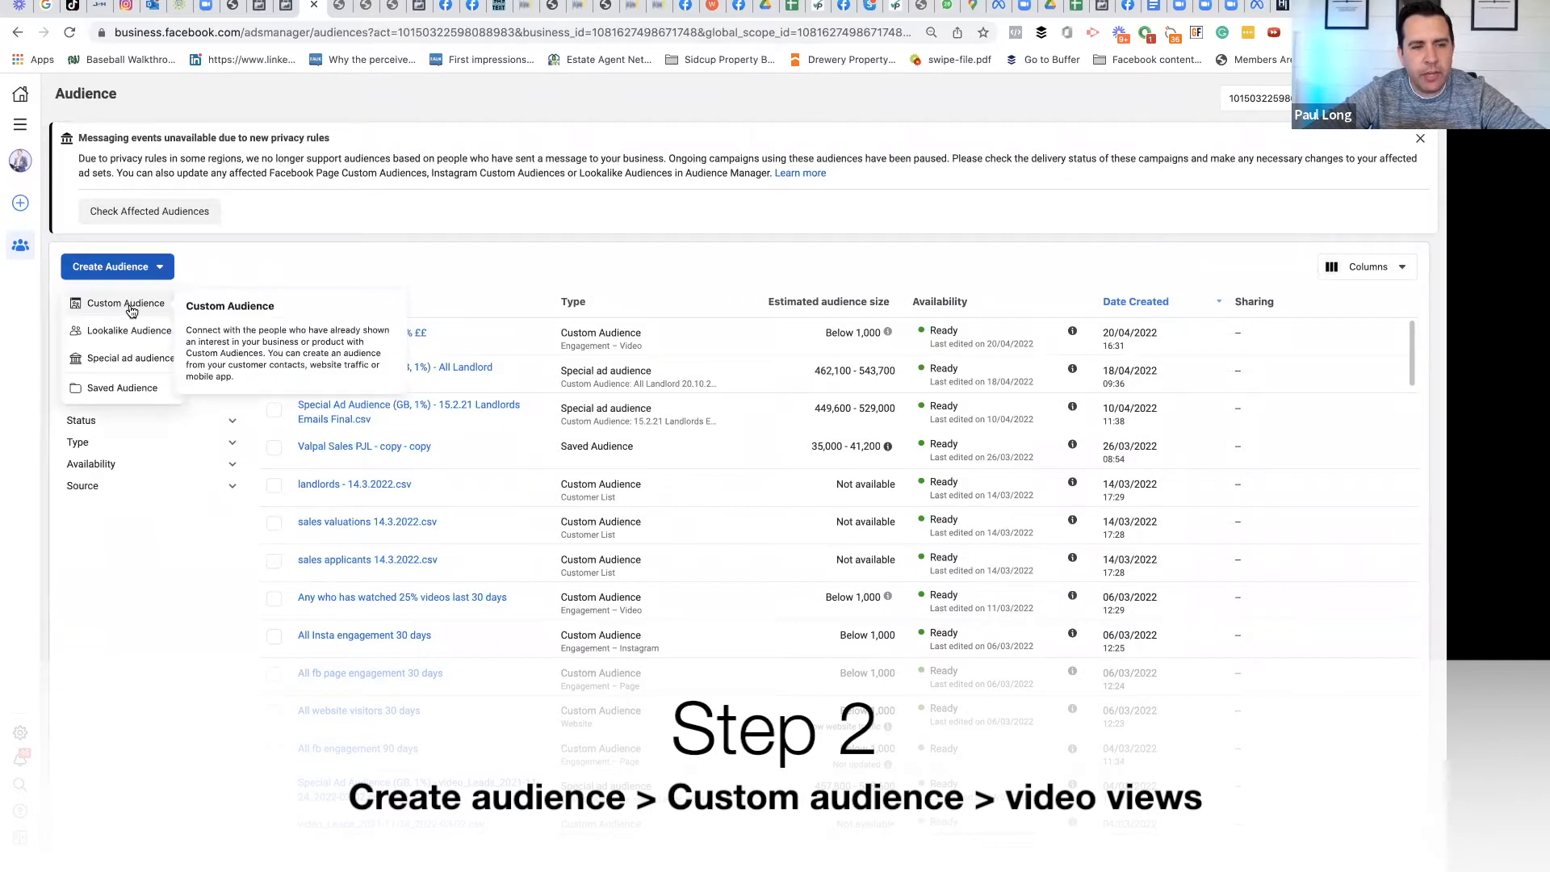
{"action": "left_click", "coordinate": [128, 304]}
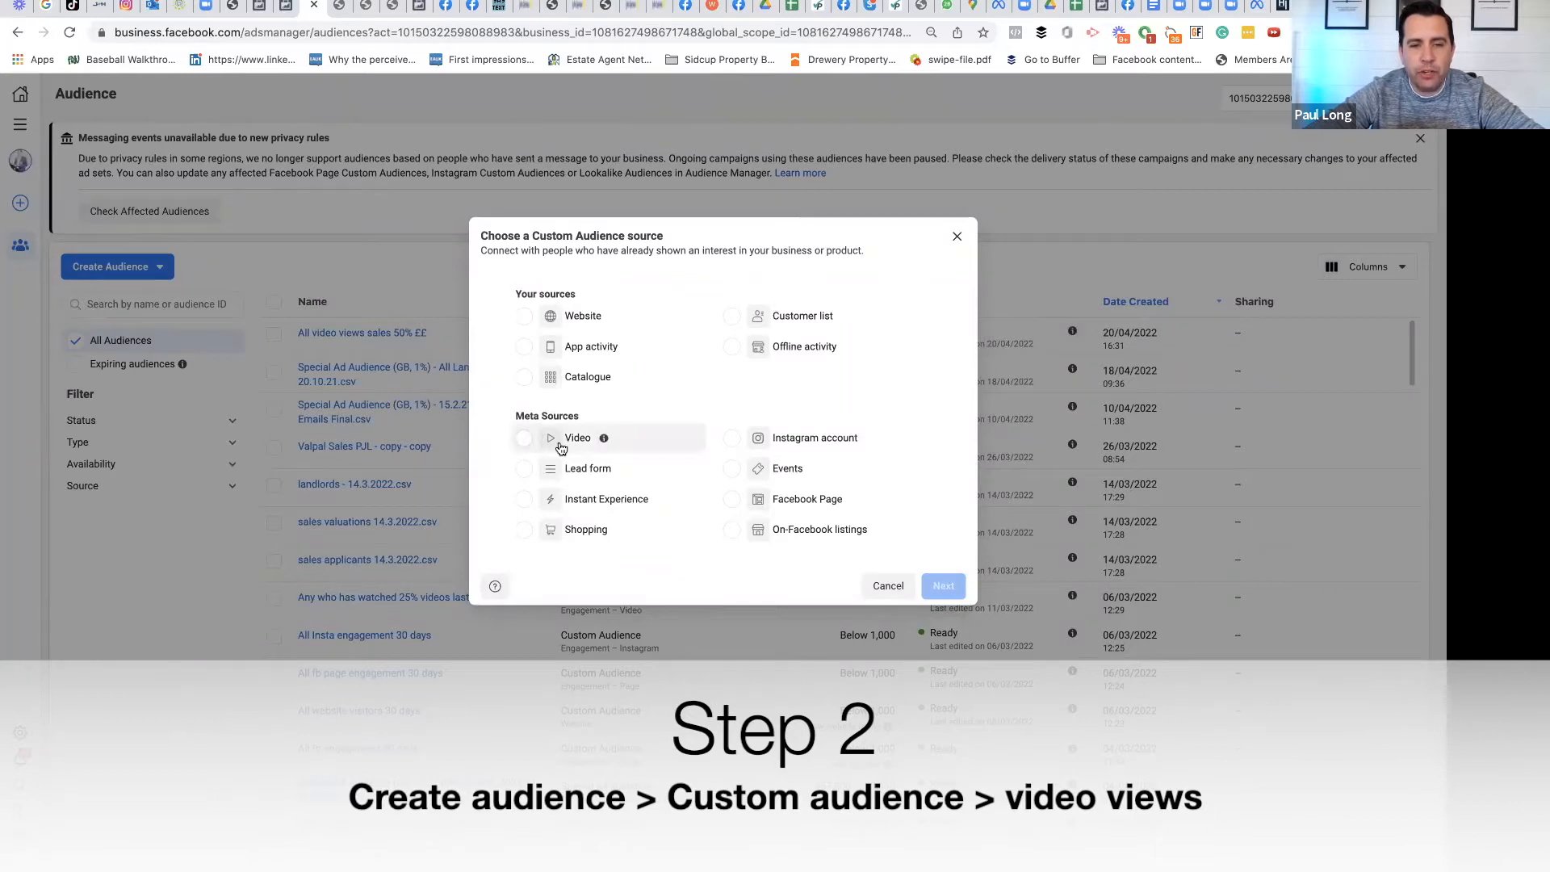
{"action": "mouse_move", "coordinate": [604, 439]}
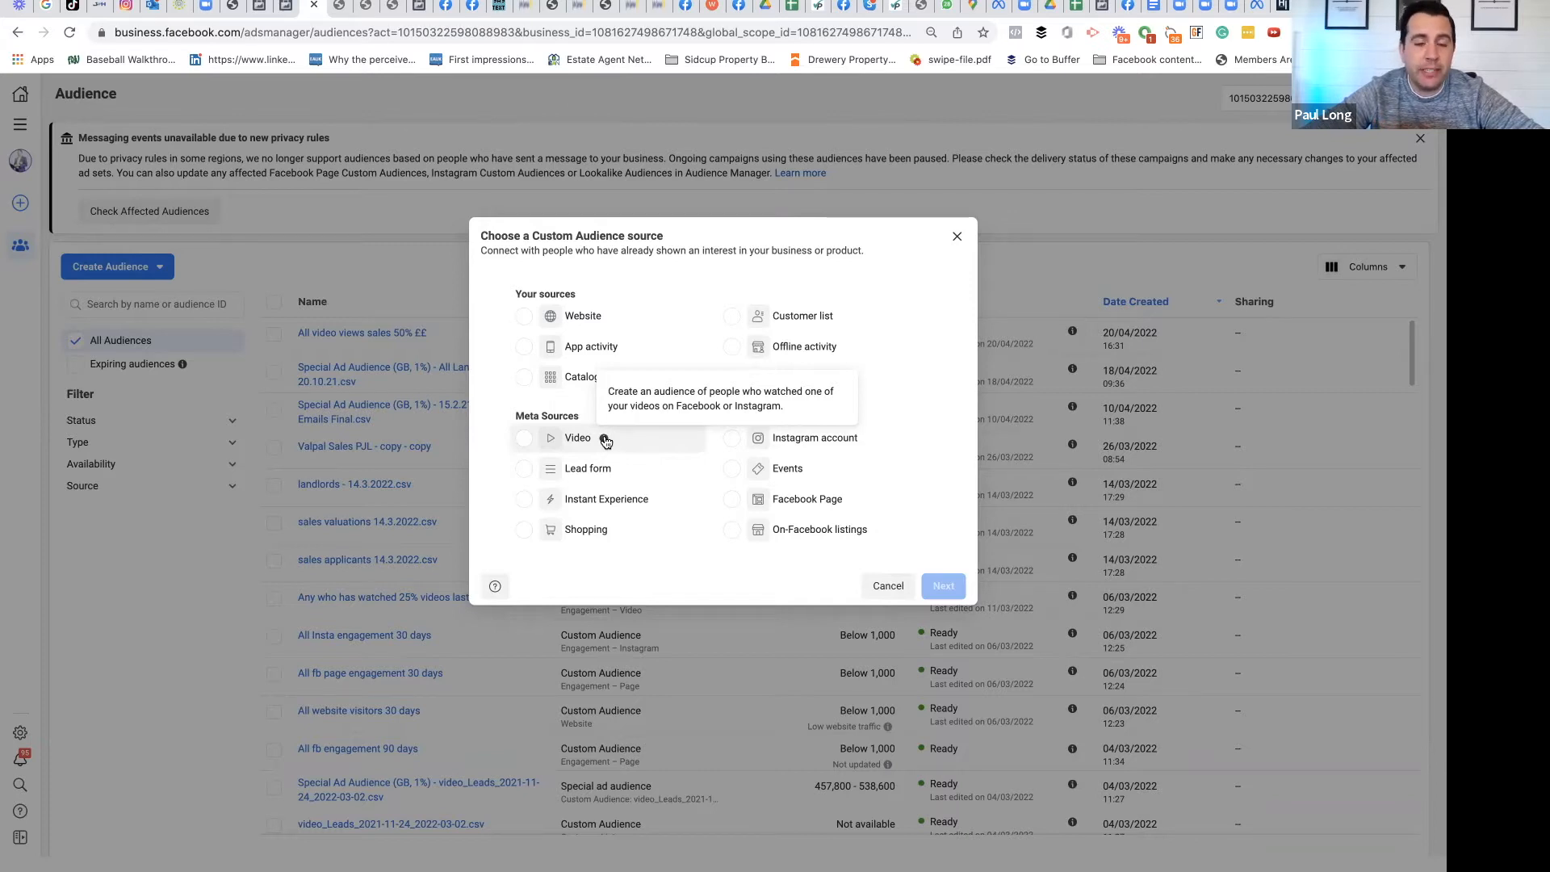
{"action": "left_click", "coordinate": [525, 438]}
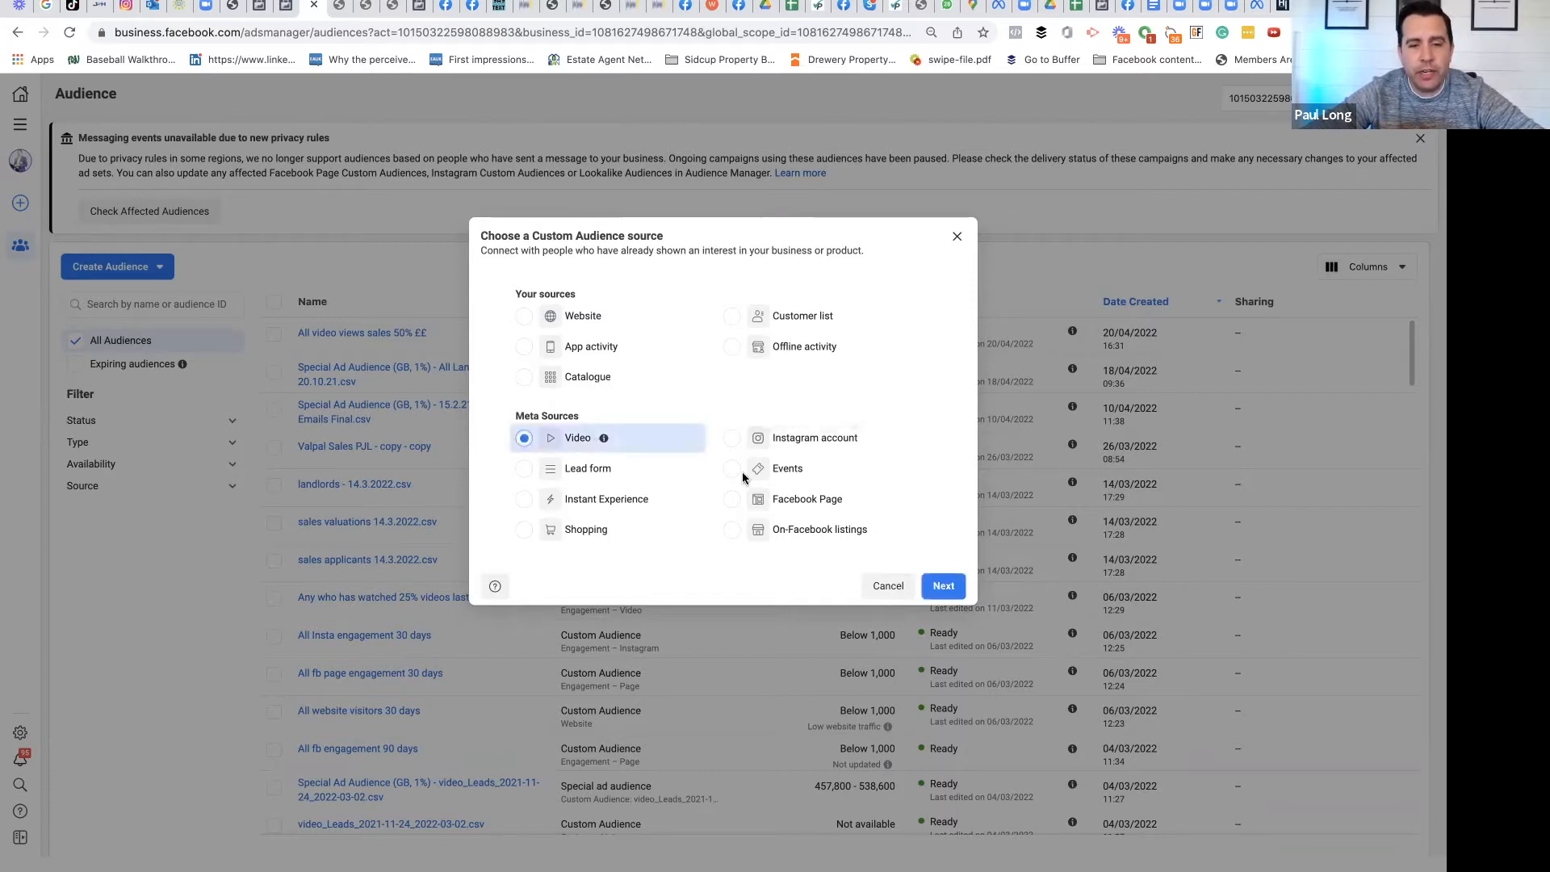
{"action": "left_click", "coordinate": [951, 597]}
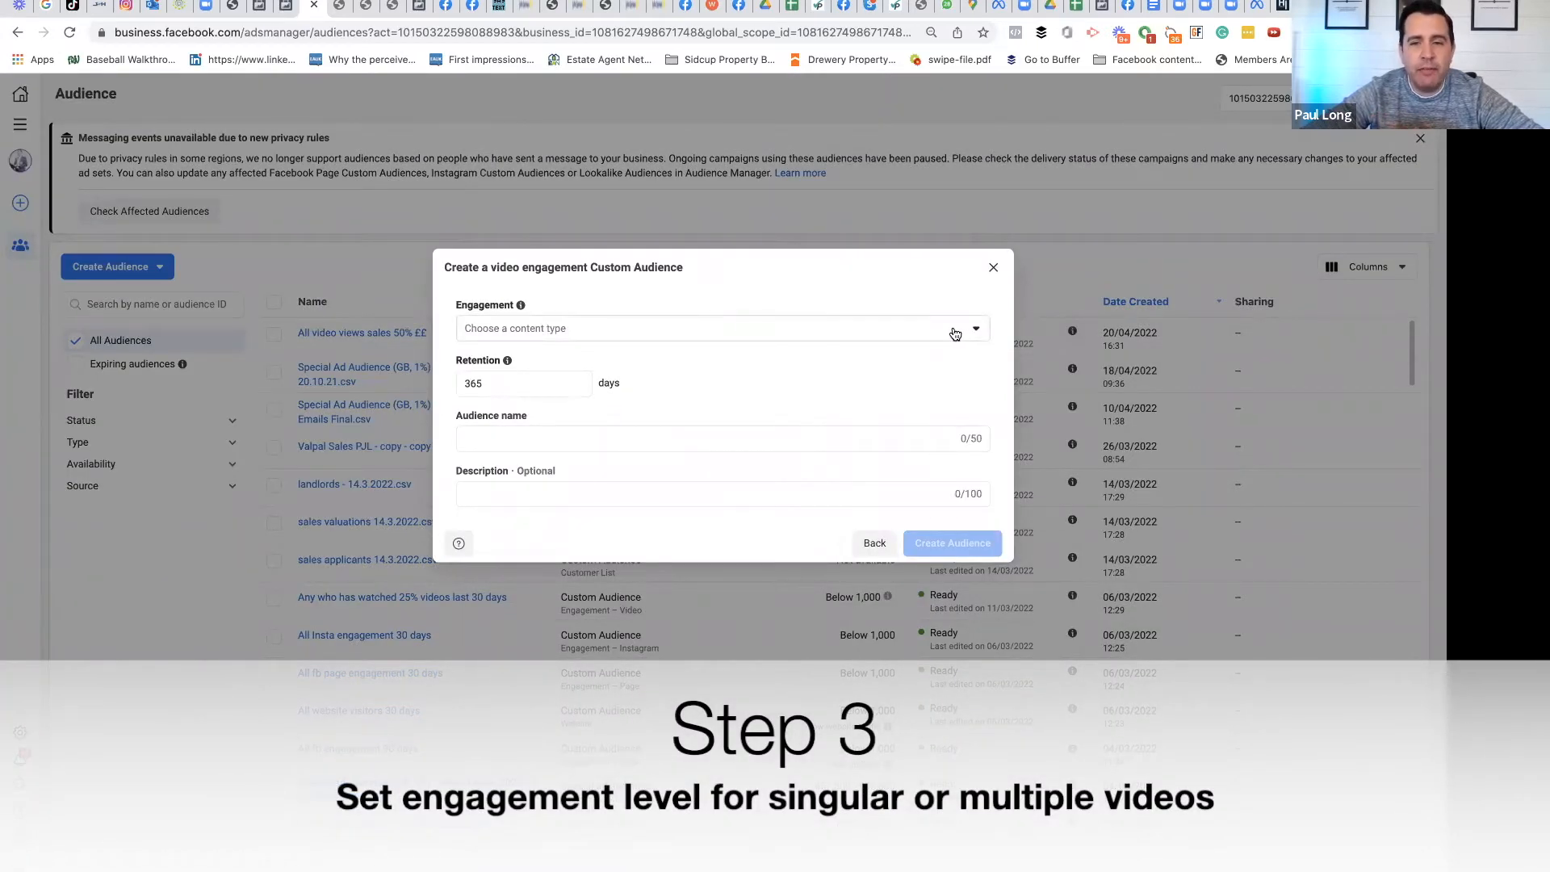
Step: Set engagement to people who have watched at least 50% of the video, and choose Drewery Property Consultants as the Facebook Page supplying the videos
{"action": "left_click", "coordinate": [955, 332]}
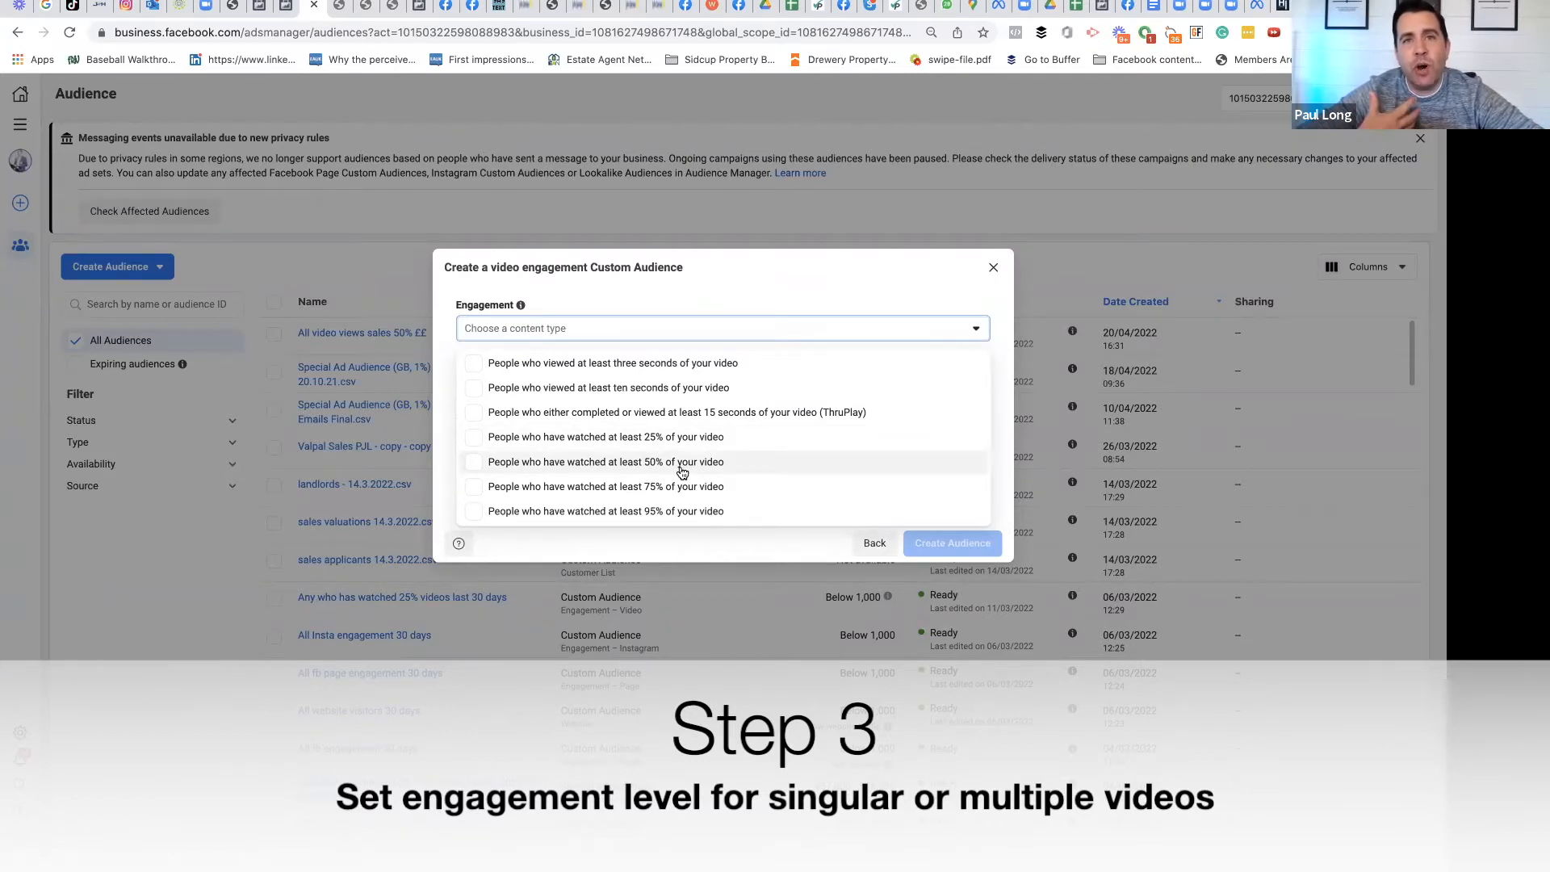
{"action": "left_click", "coordinate": [476, 464]}
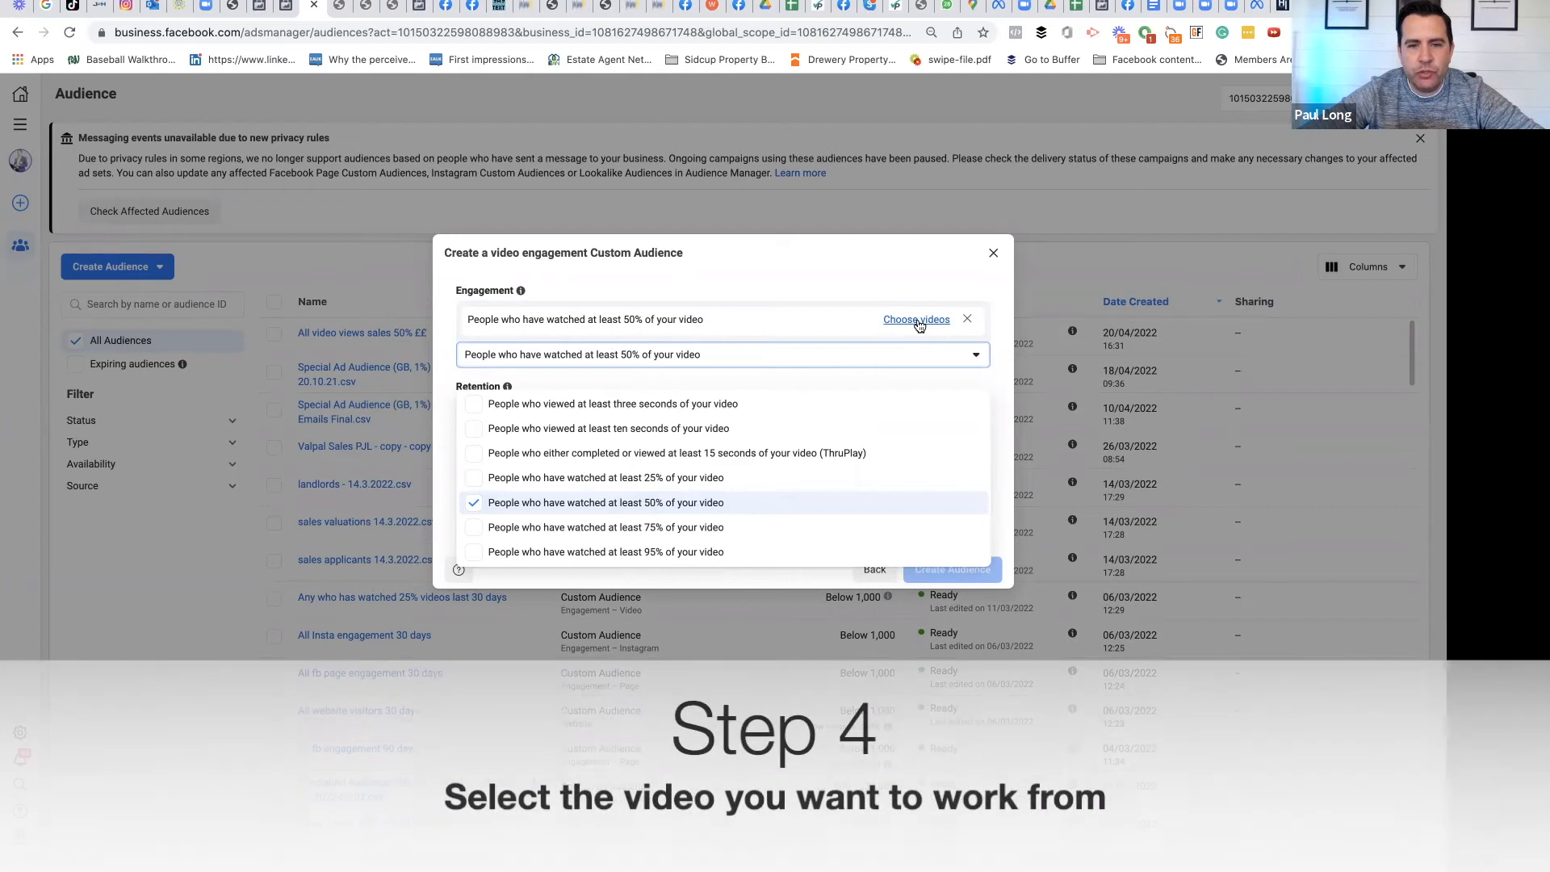
{"action": "left_click", "coordinate": [918, 318]}
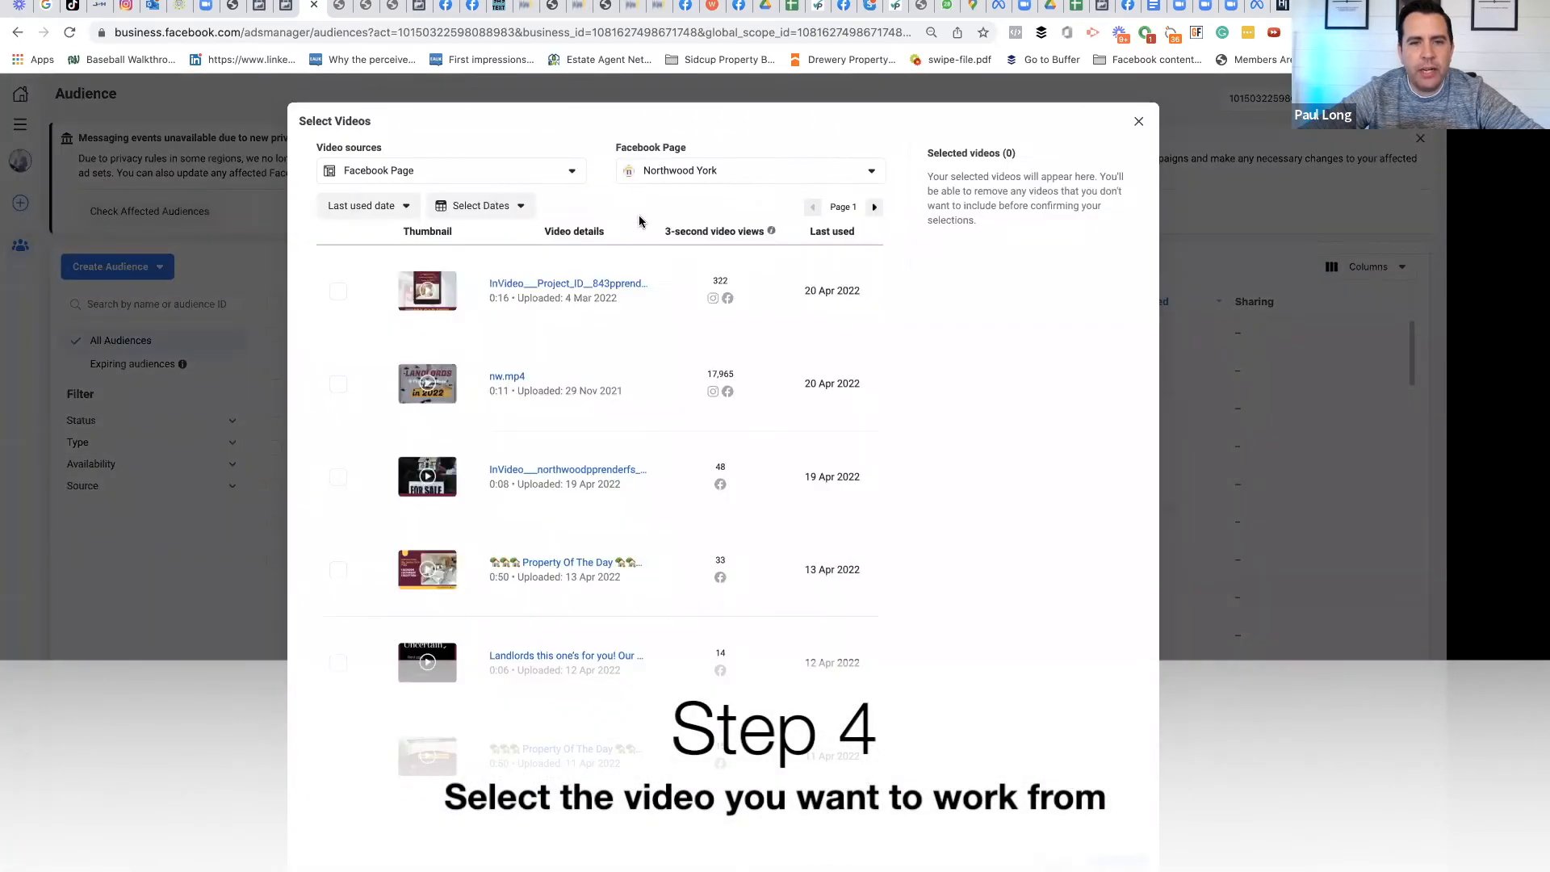
{"action": "left_click", "coordinate": [686, 176]}
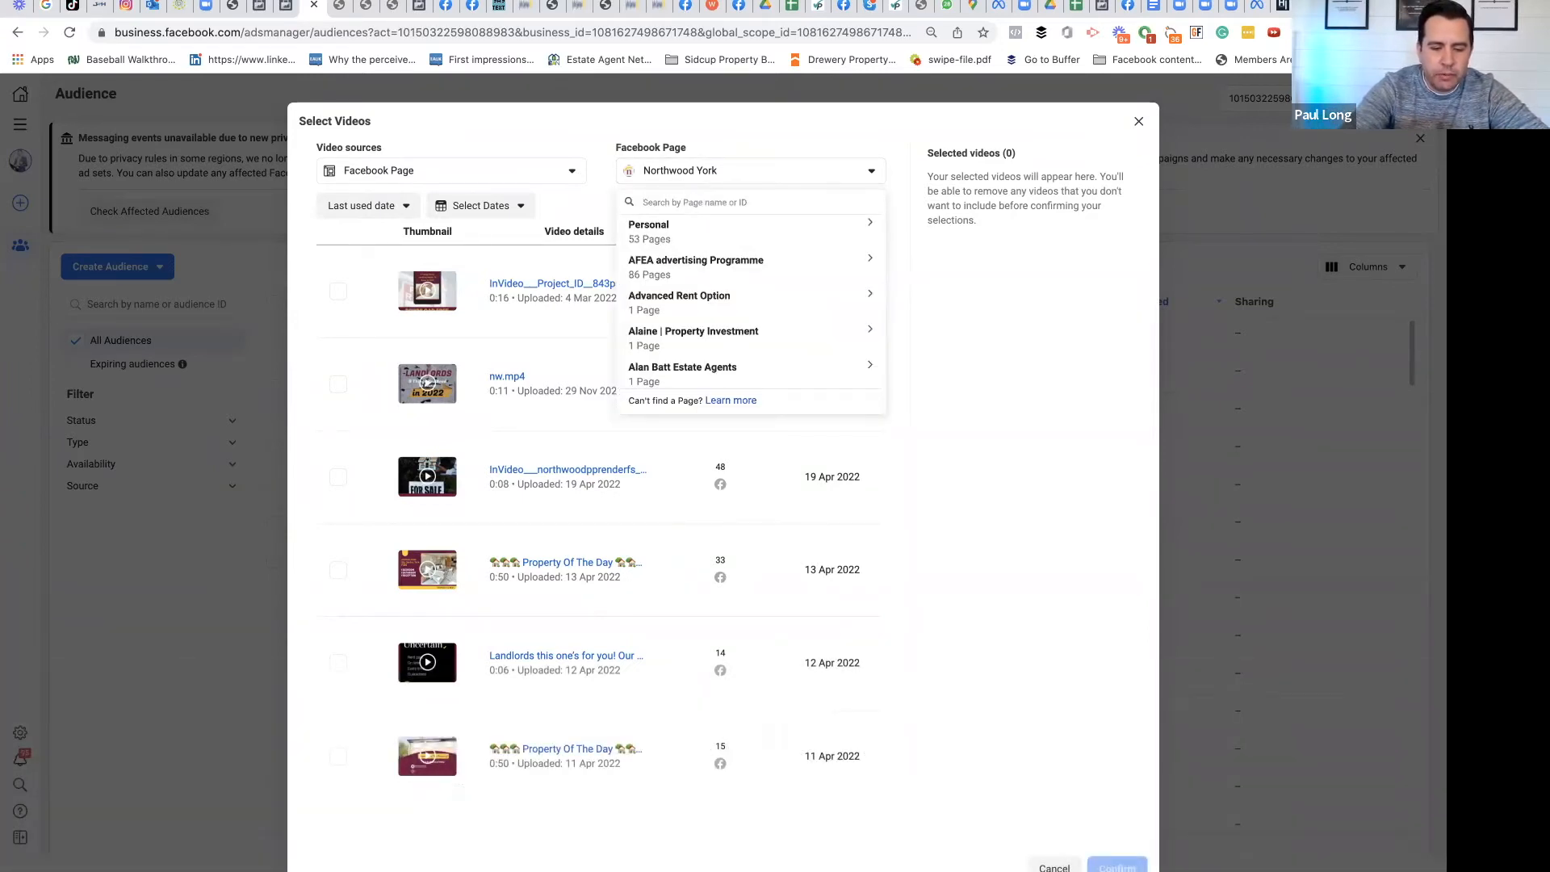
{"action": "type", "text": "drewery"}
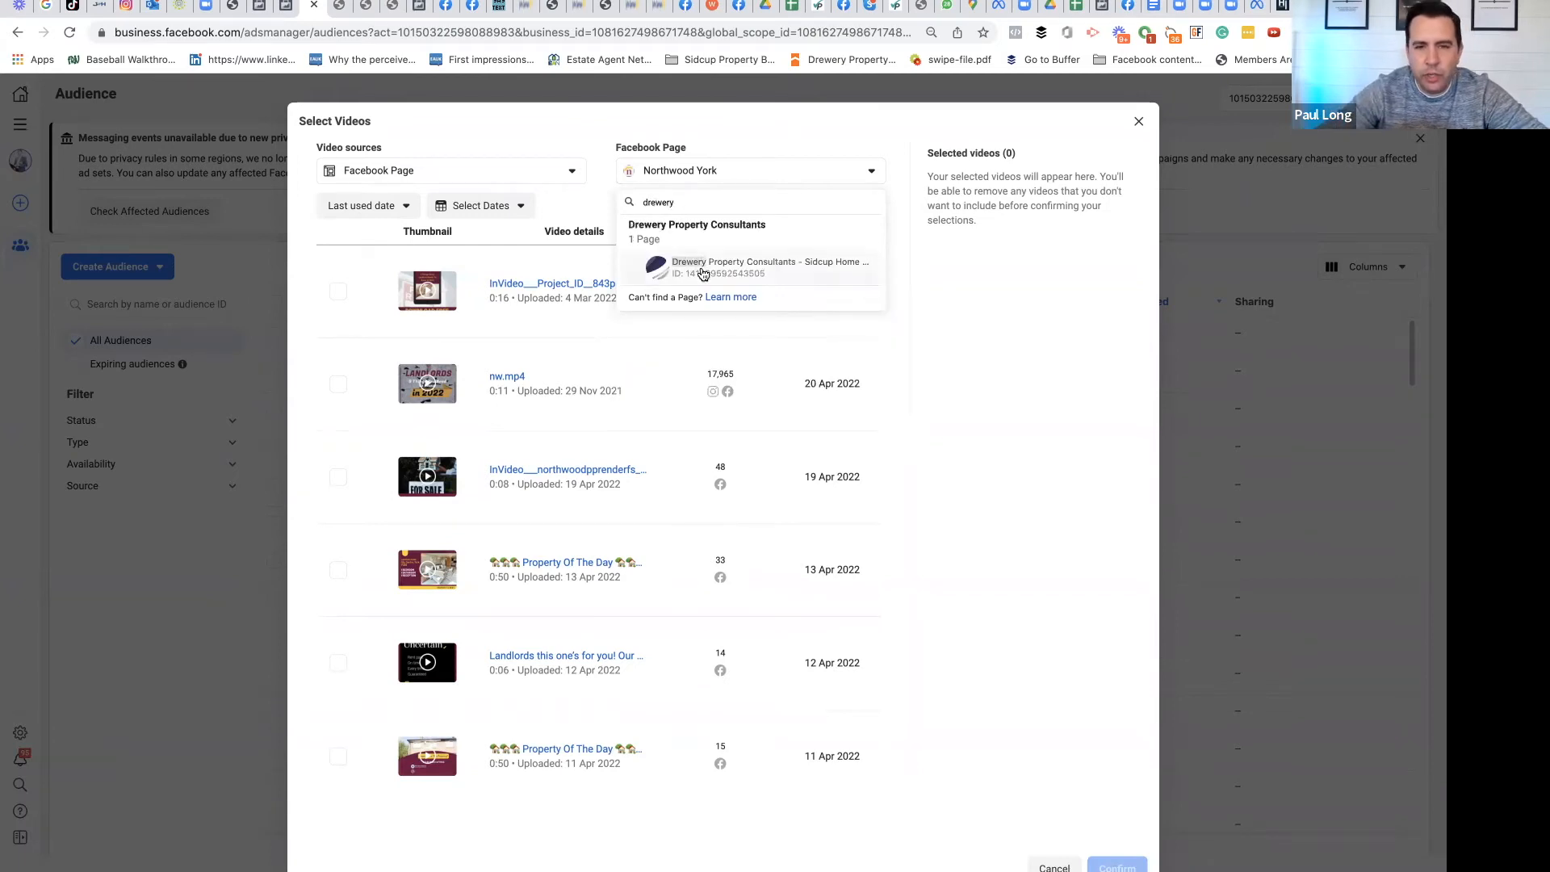
{"action": "left_click", "coordinate": [731, 265]}
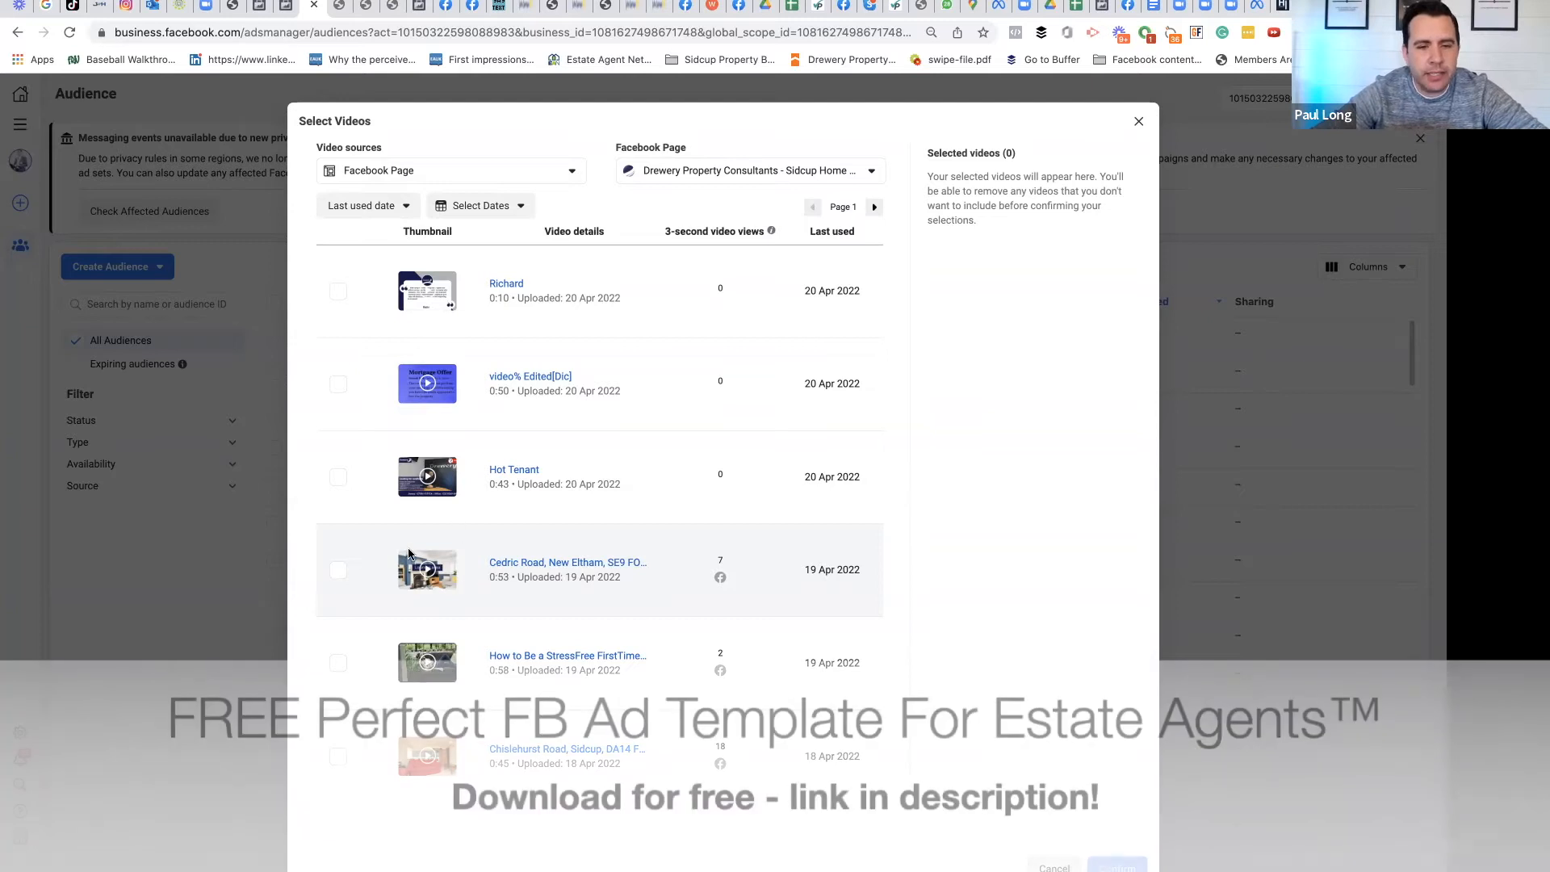
Step: Include the Cedric Road, How to Be a StressFree FirstTime, 0:52 Latest Listings and Bexley Lane, Sidcup (2) videos, and confirm the selection
{"action": "left_click", "coordinate": [337, 571]}
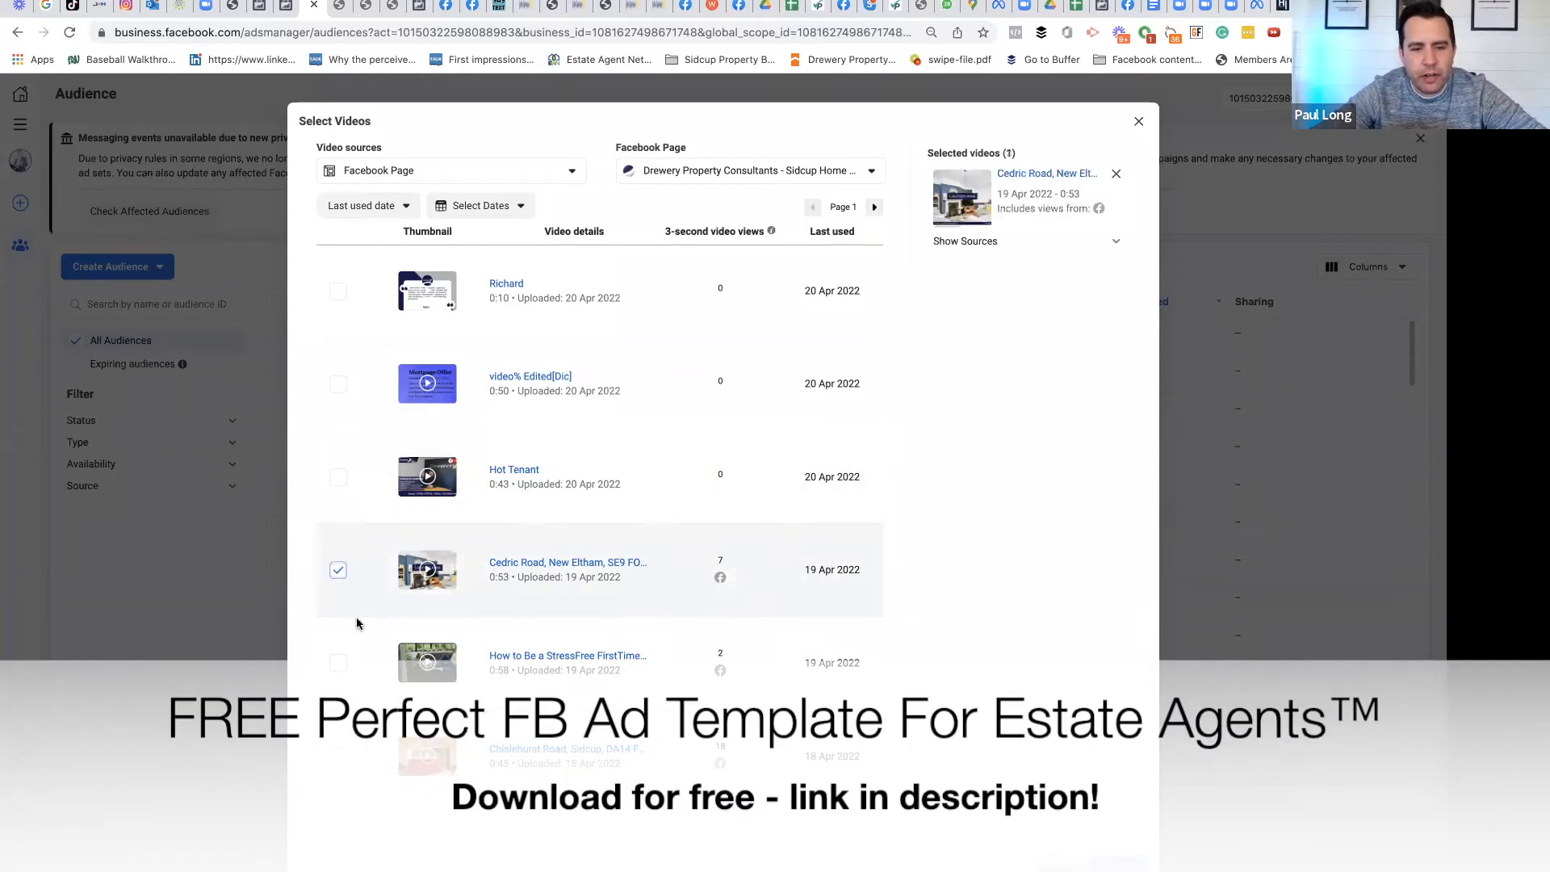
{"action": "left_click", "coordinate": [339, 668]}
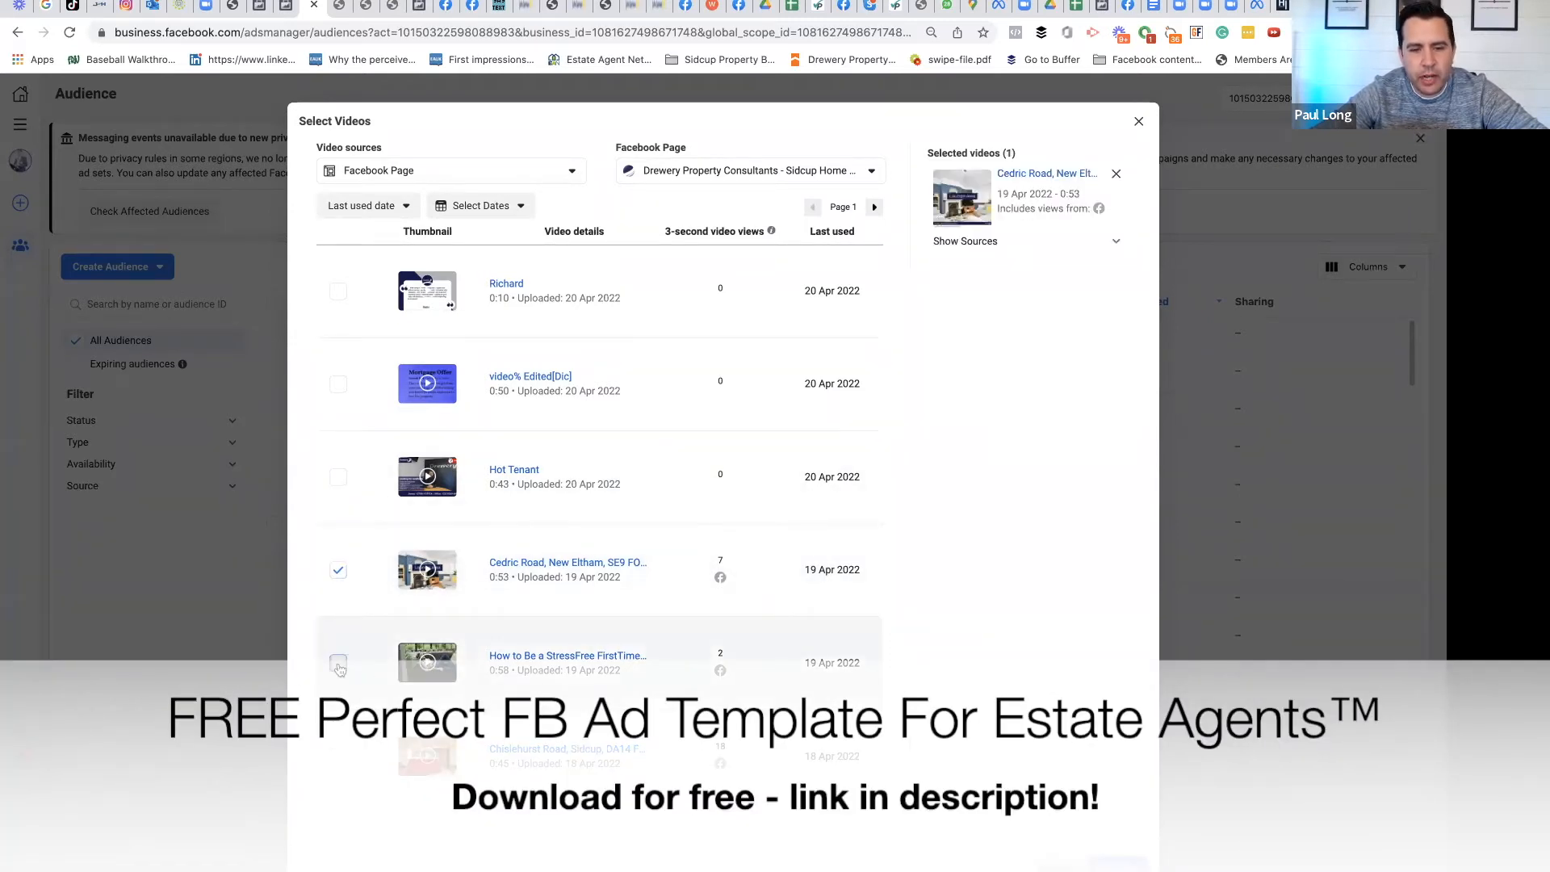
{"action": "left_click", "coordinate": [875, 208]}
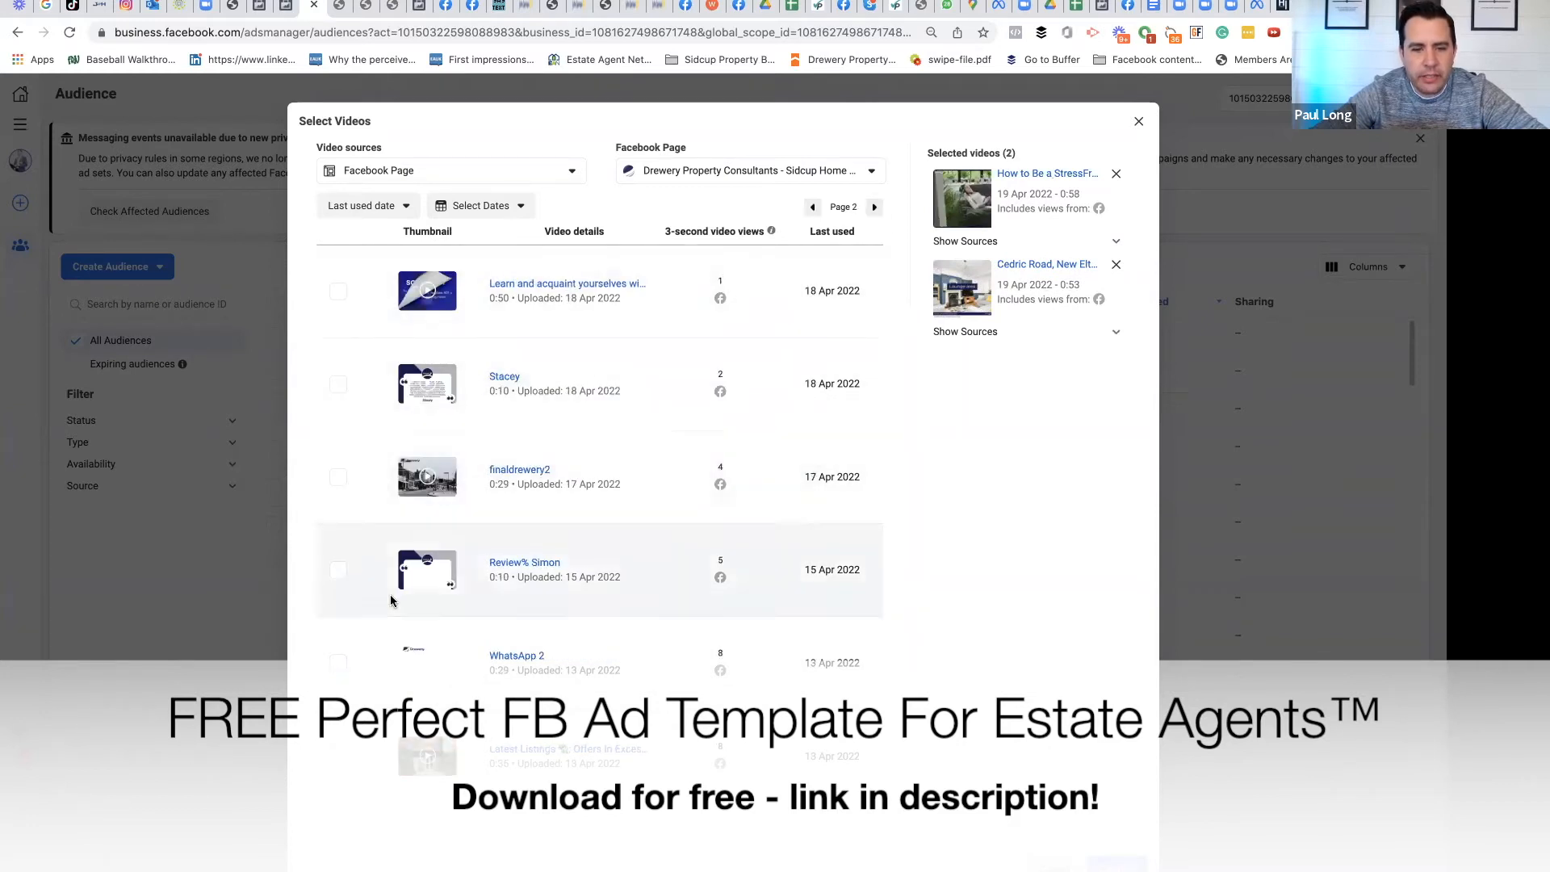
{"action": "left_click", "coordinate": [875, 208]}
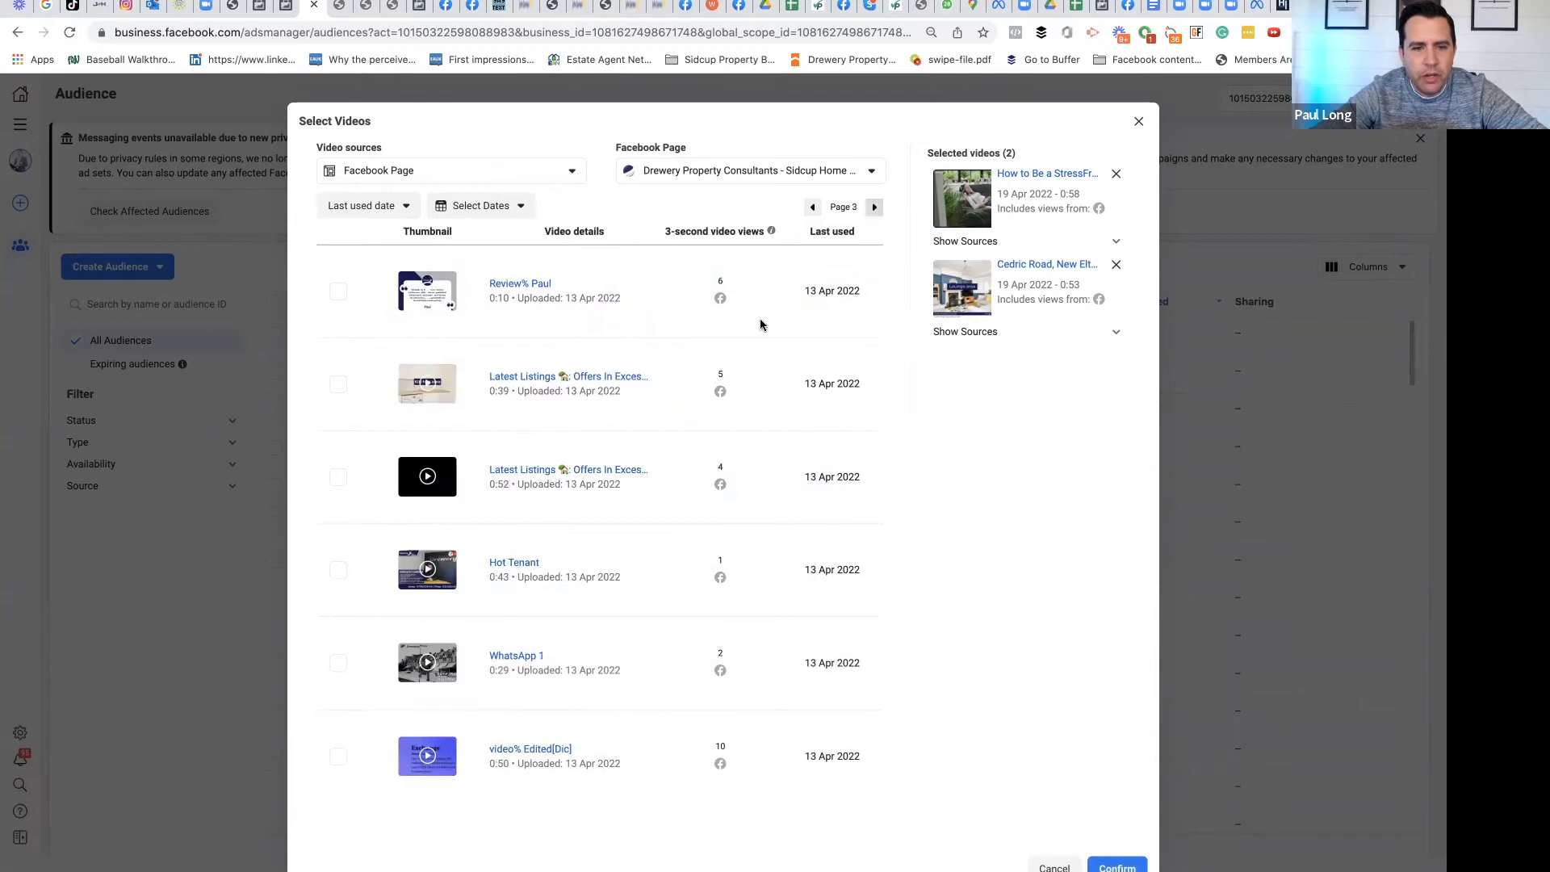
{"action": "left_click", "coordinate": [340, 480]}
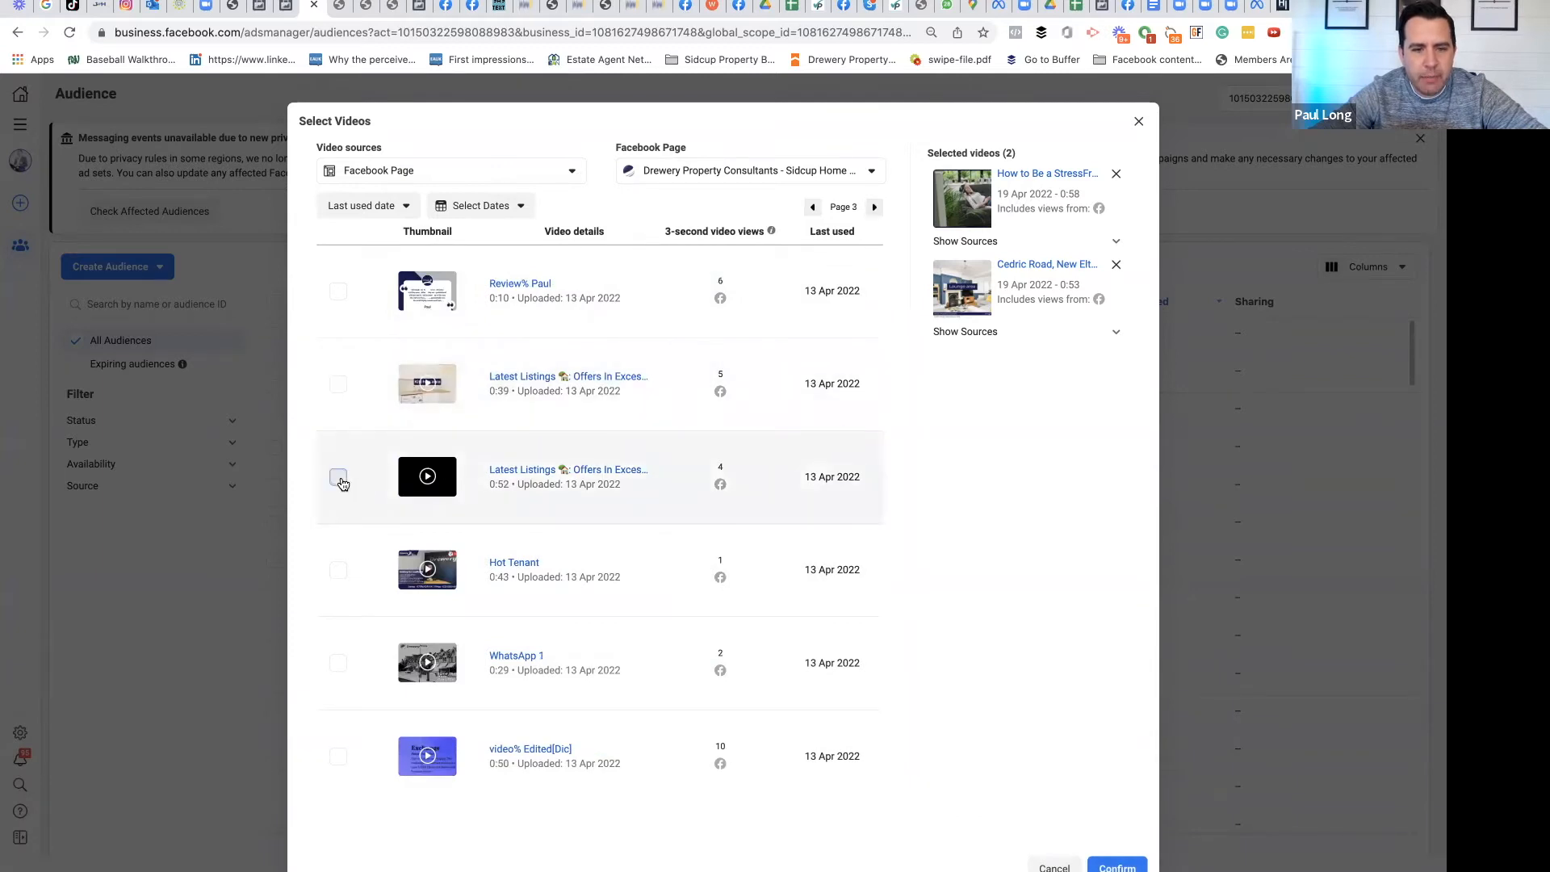
{"action": "left_click", "coordinate": [877, 207]}
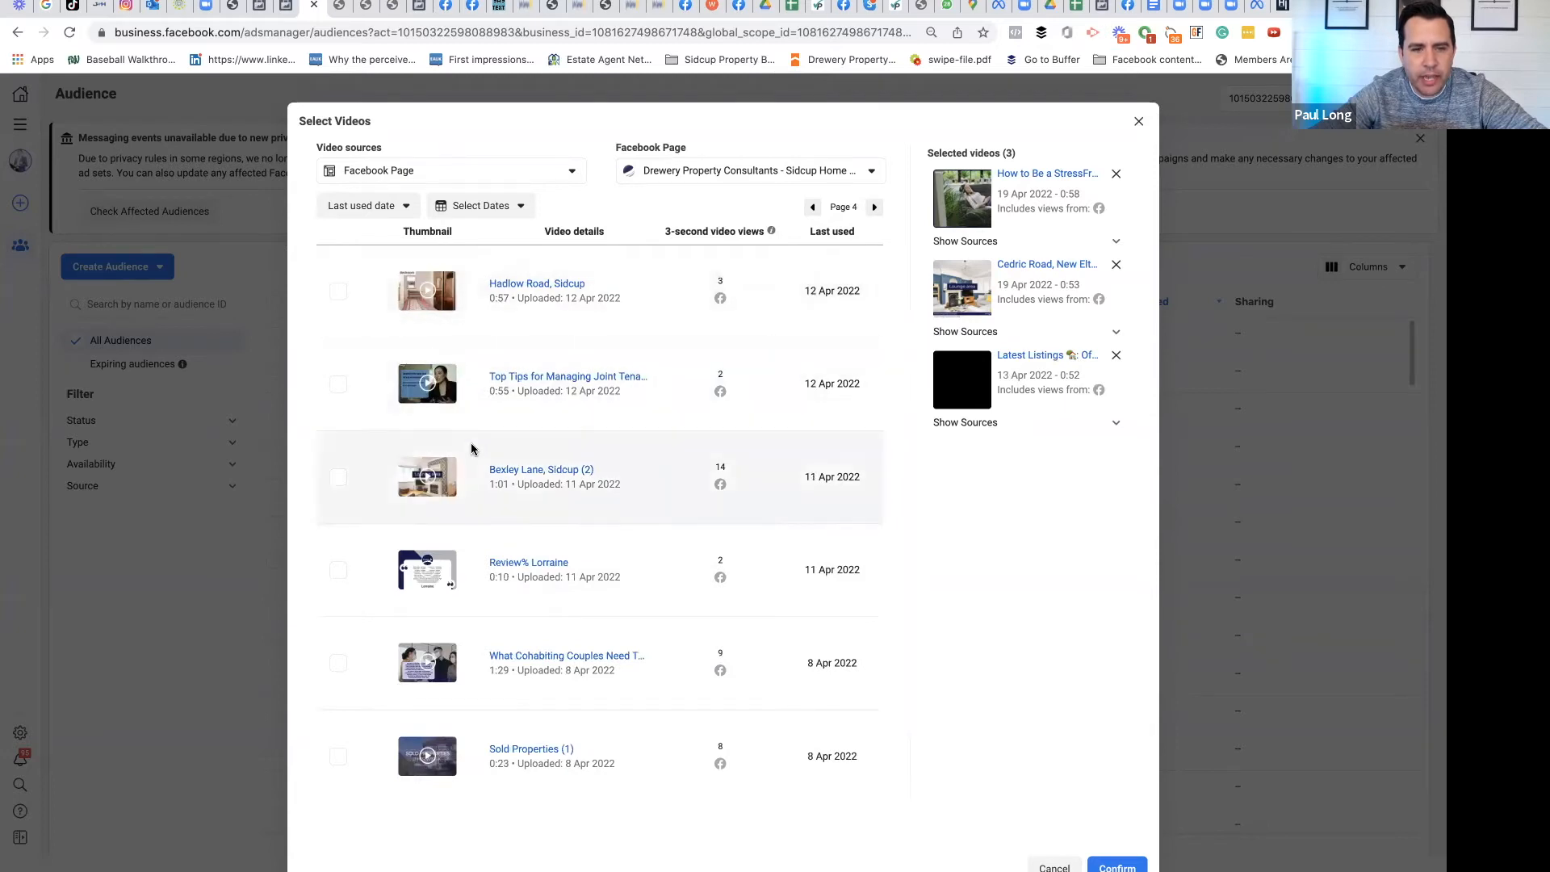
{"action": "left_click", "coordinate": [337, 480]}
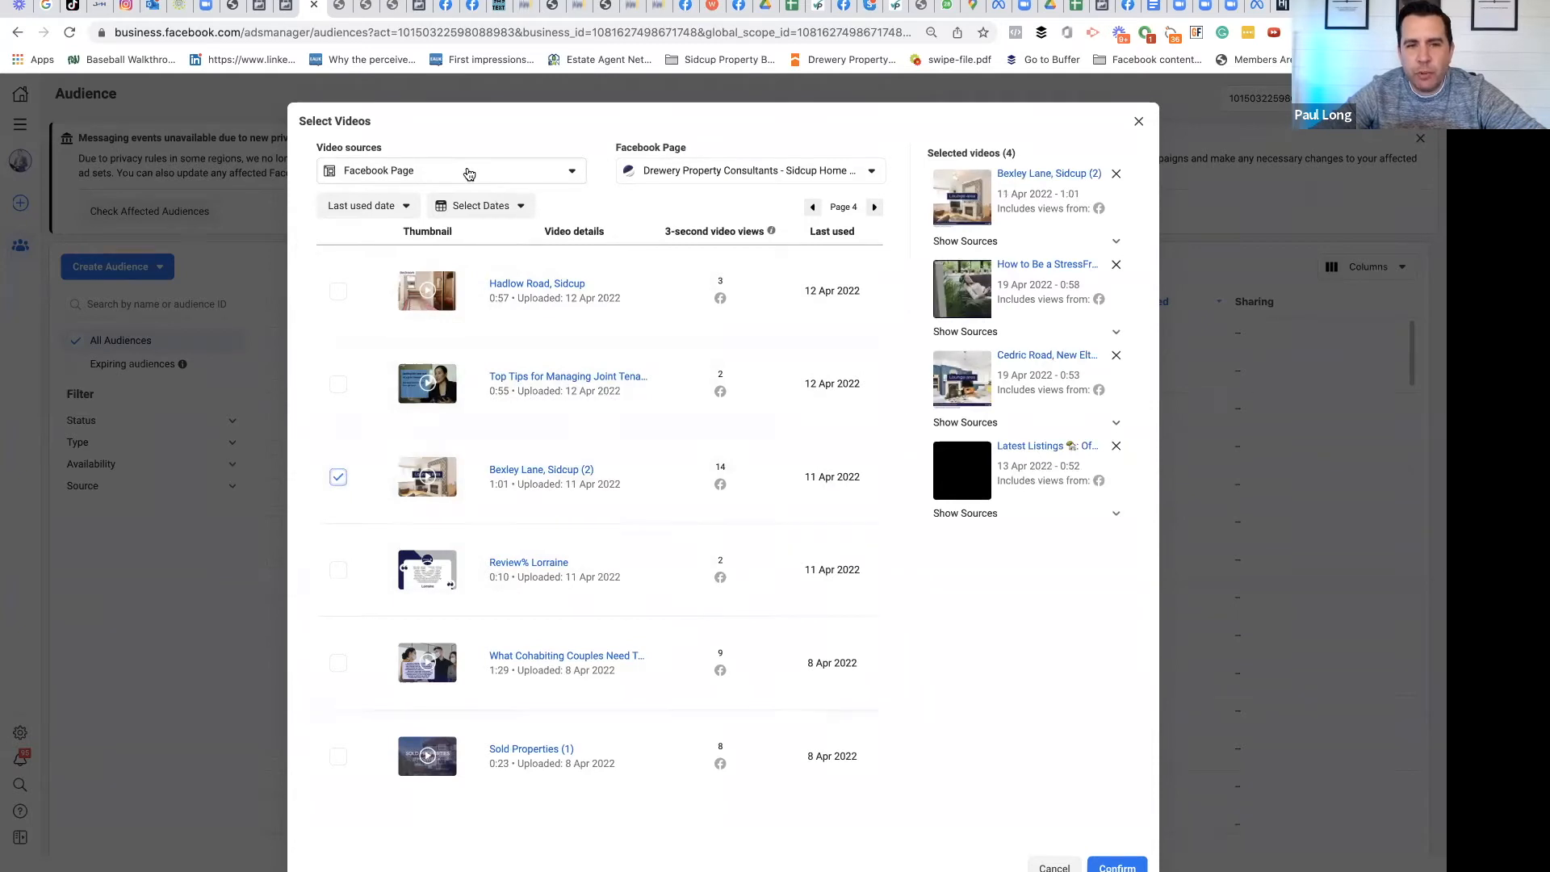
{"action": "left_click", "coordinate": [1133, 868]}
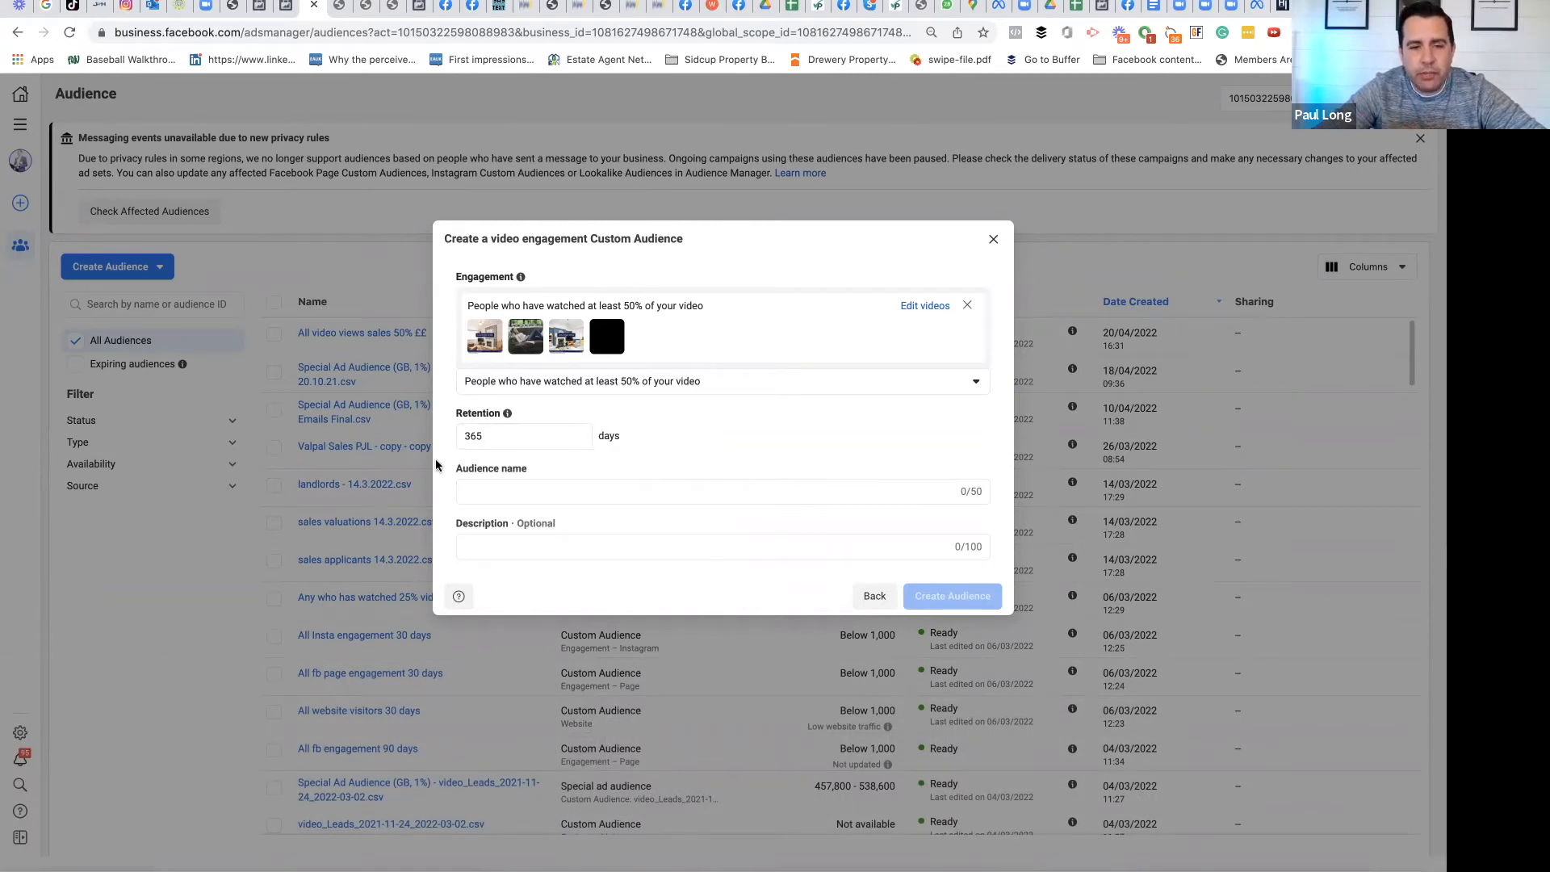
Step: Name the audience "All seller videos 50% watched - 1 year %", create it and close the completion dialog
{"action": "left_click", "coordinate": [507, 493]}
{"action": "type", "text": "A"}
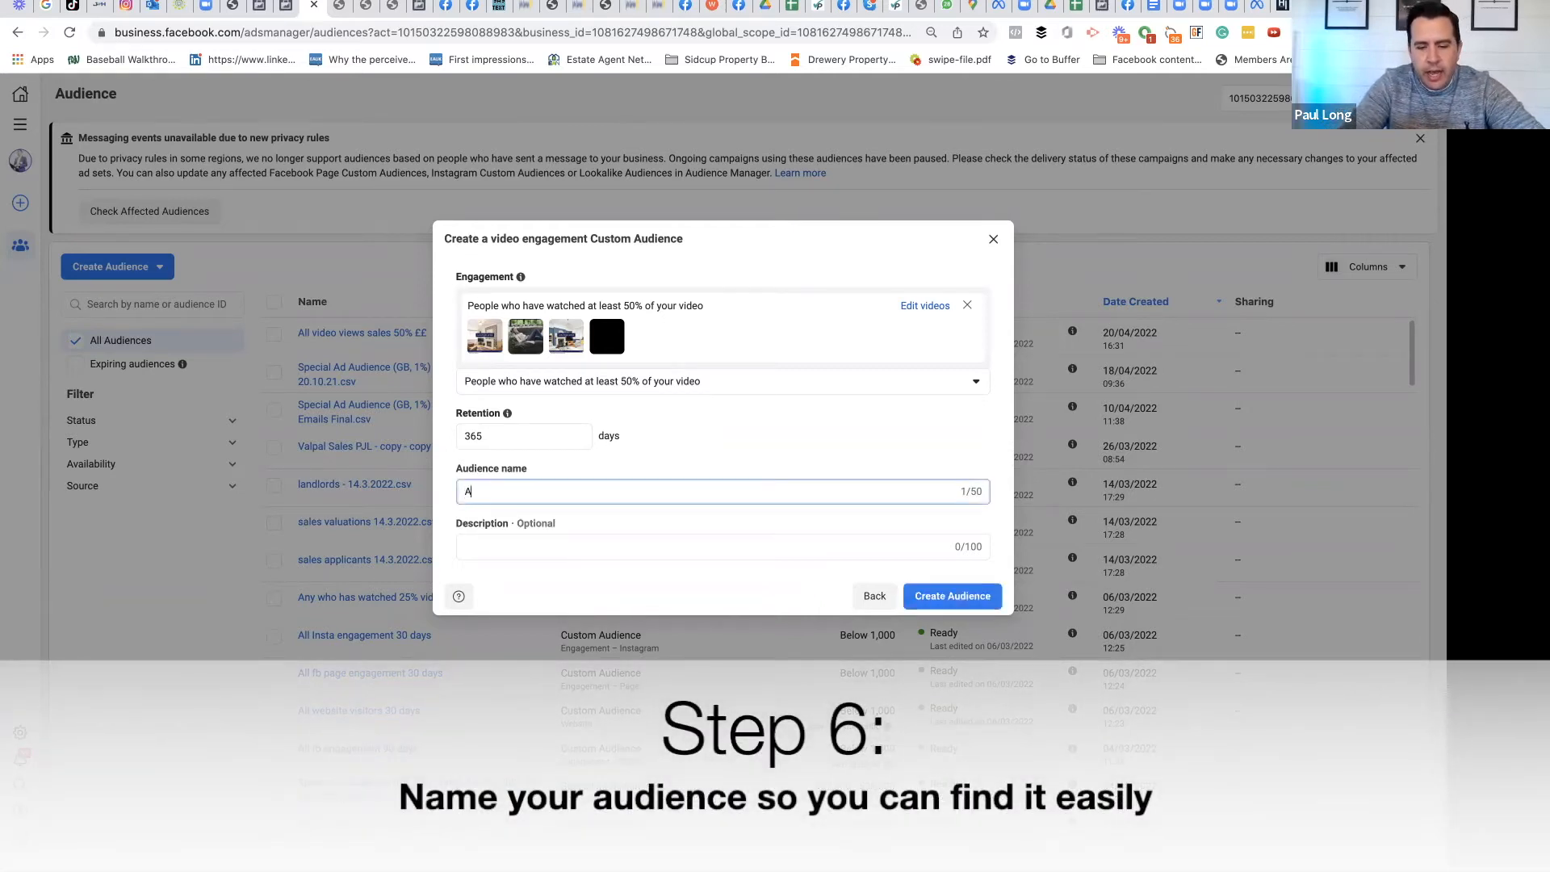
{"action": "type", "text": "ll seller"}
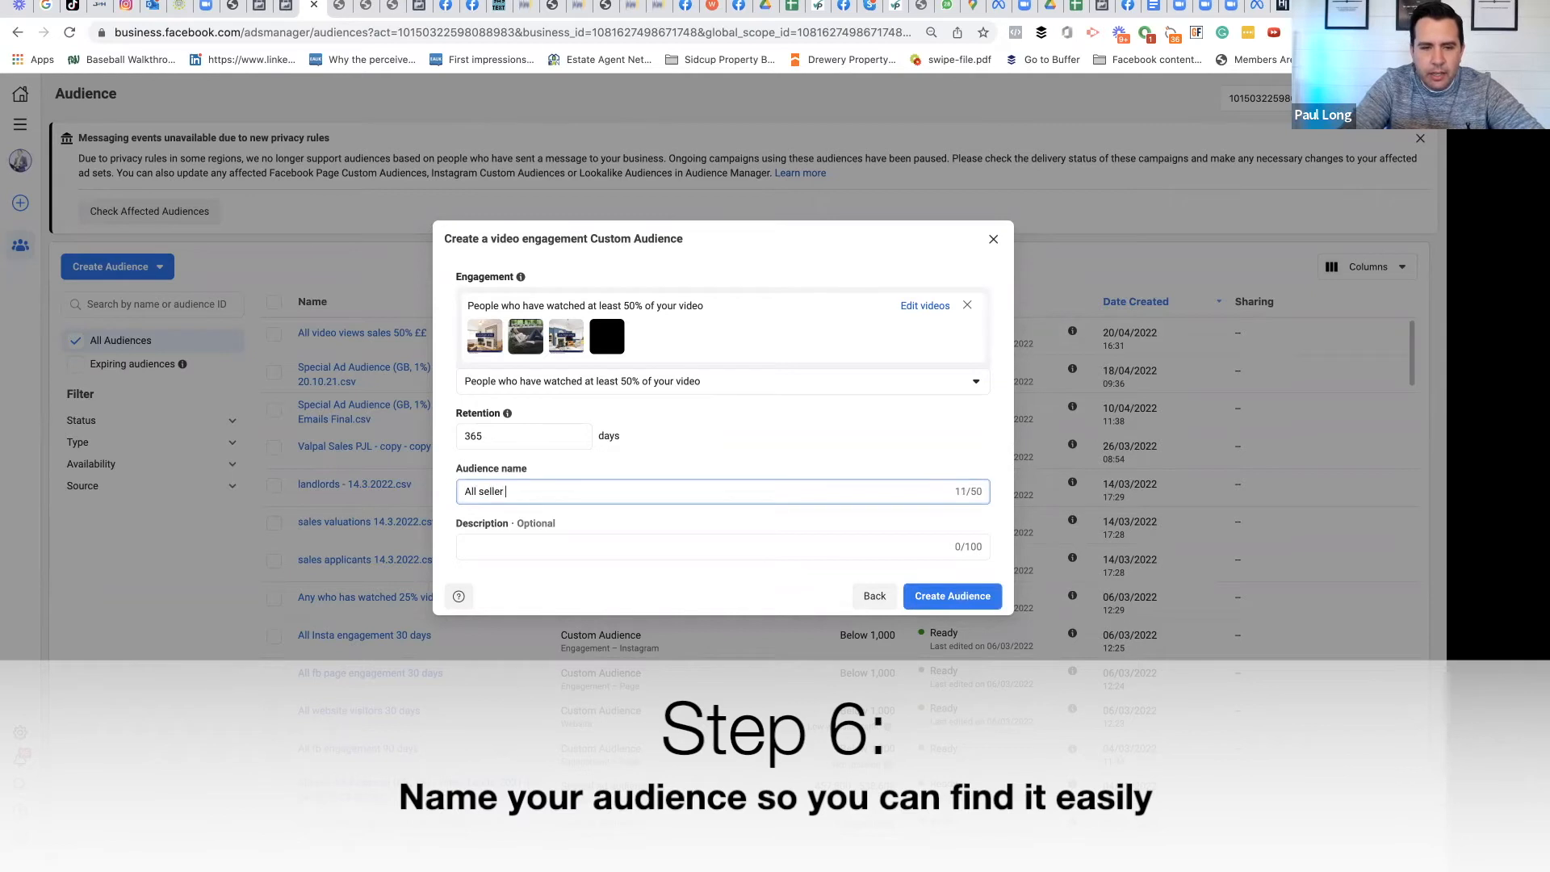
{"action": "type", "text": " videos 50% e"}
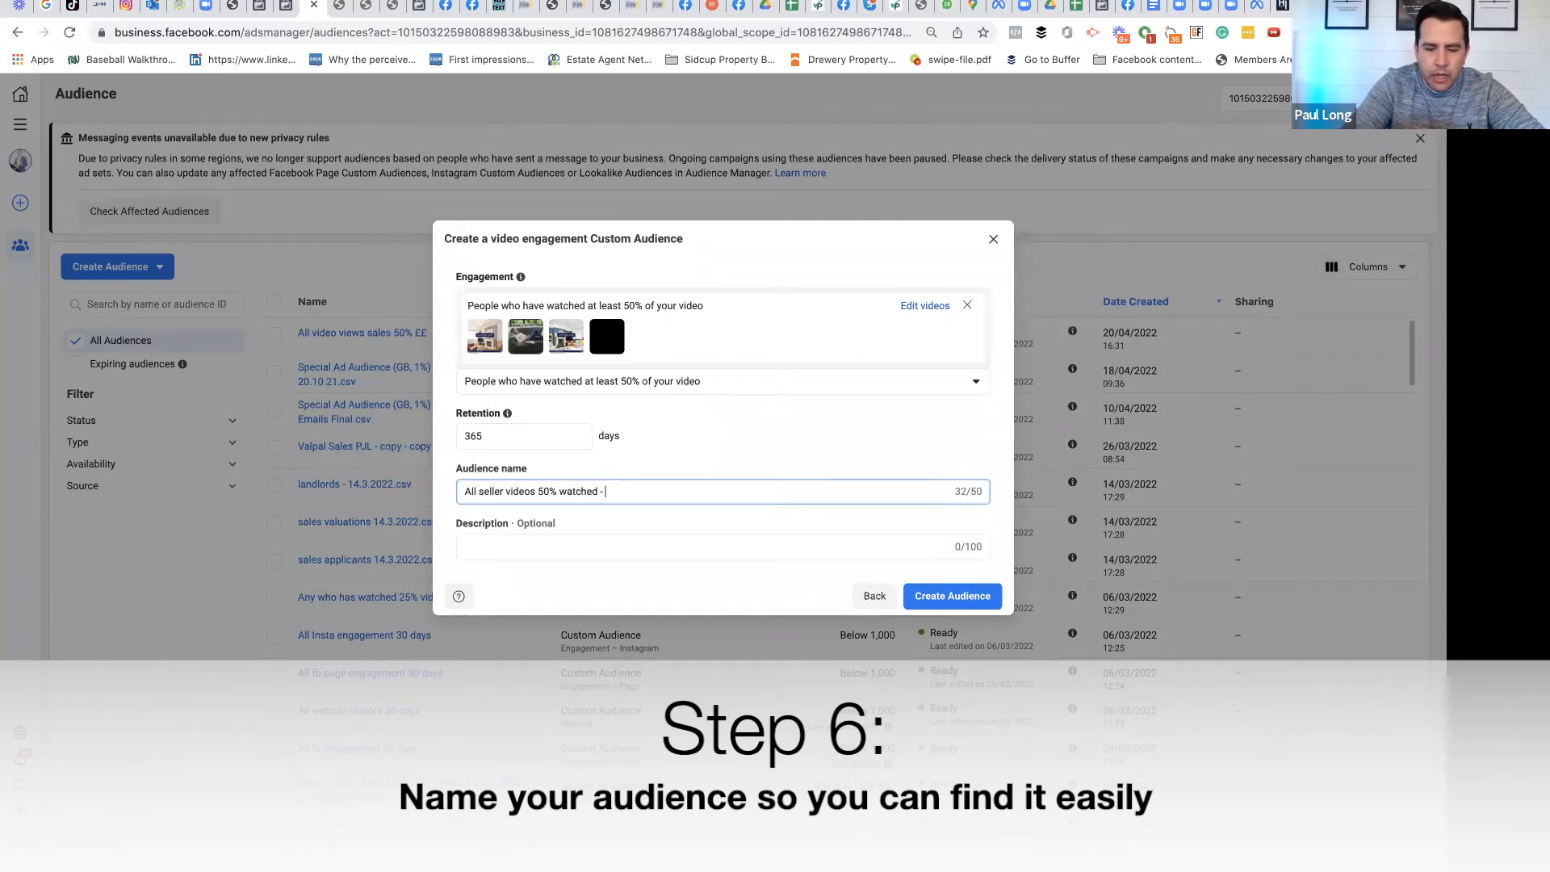
{"action": "type", "text": "atched - 1 year "}
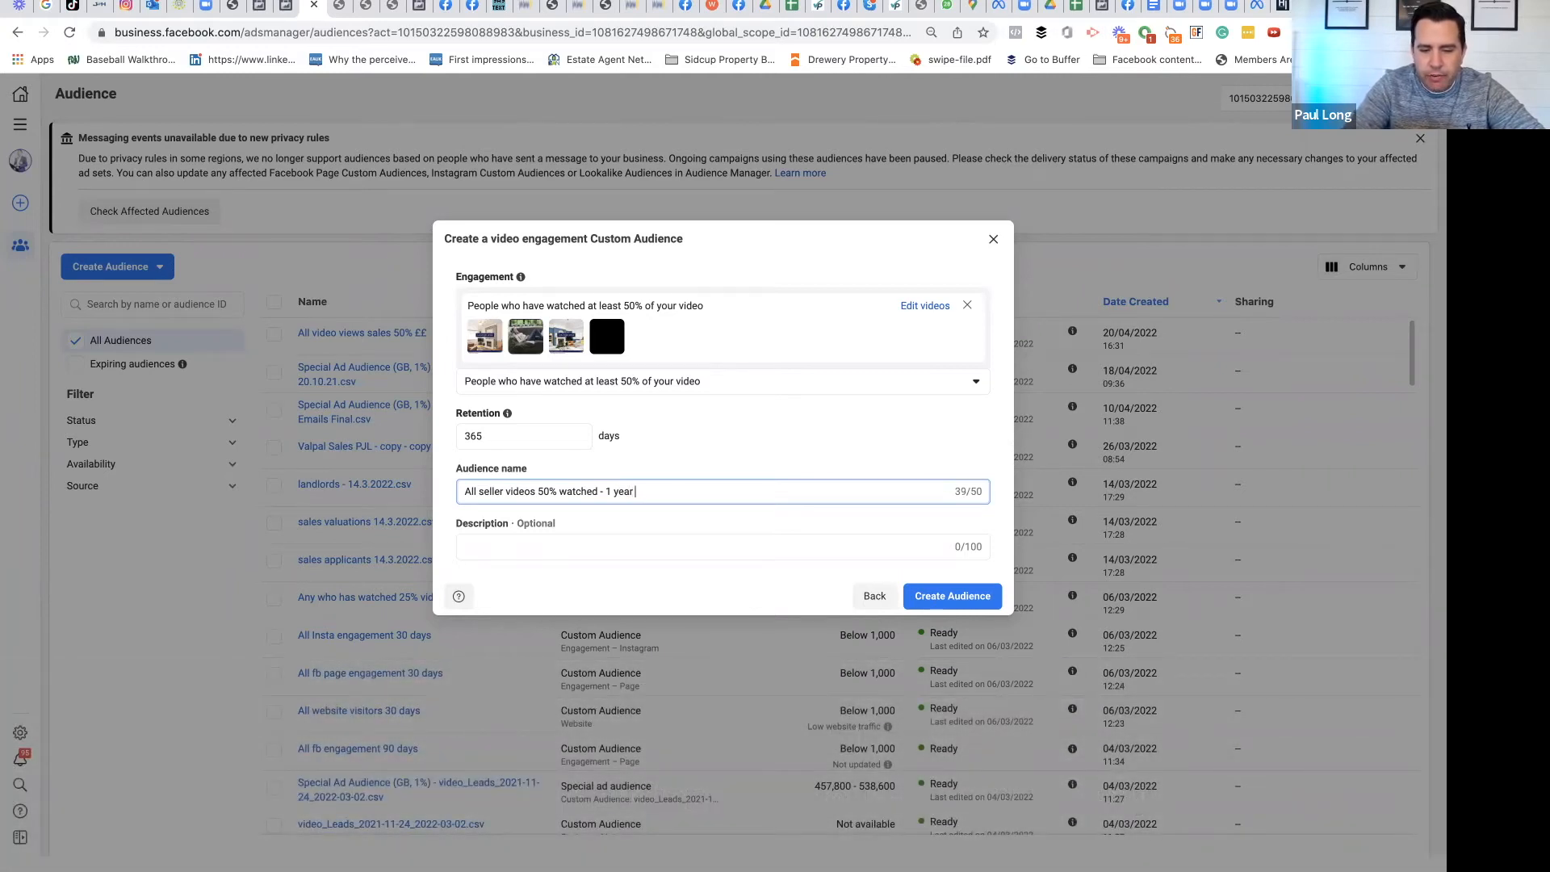
{"action": "type", "text": "%"}
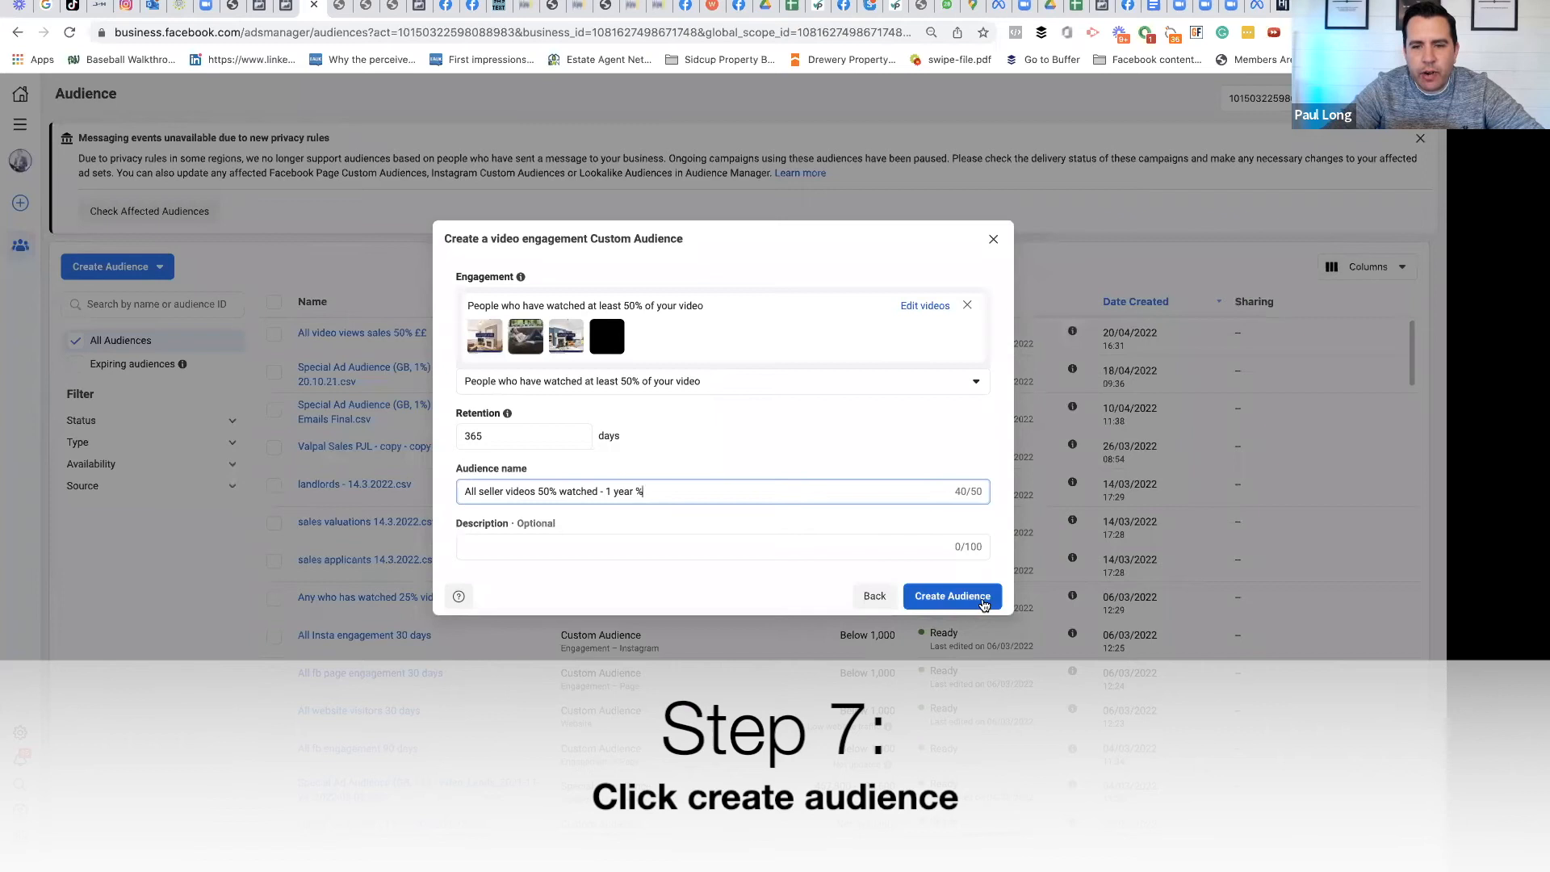
{"action": "left_click", "coordinate": [983, 601]}
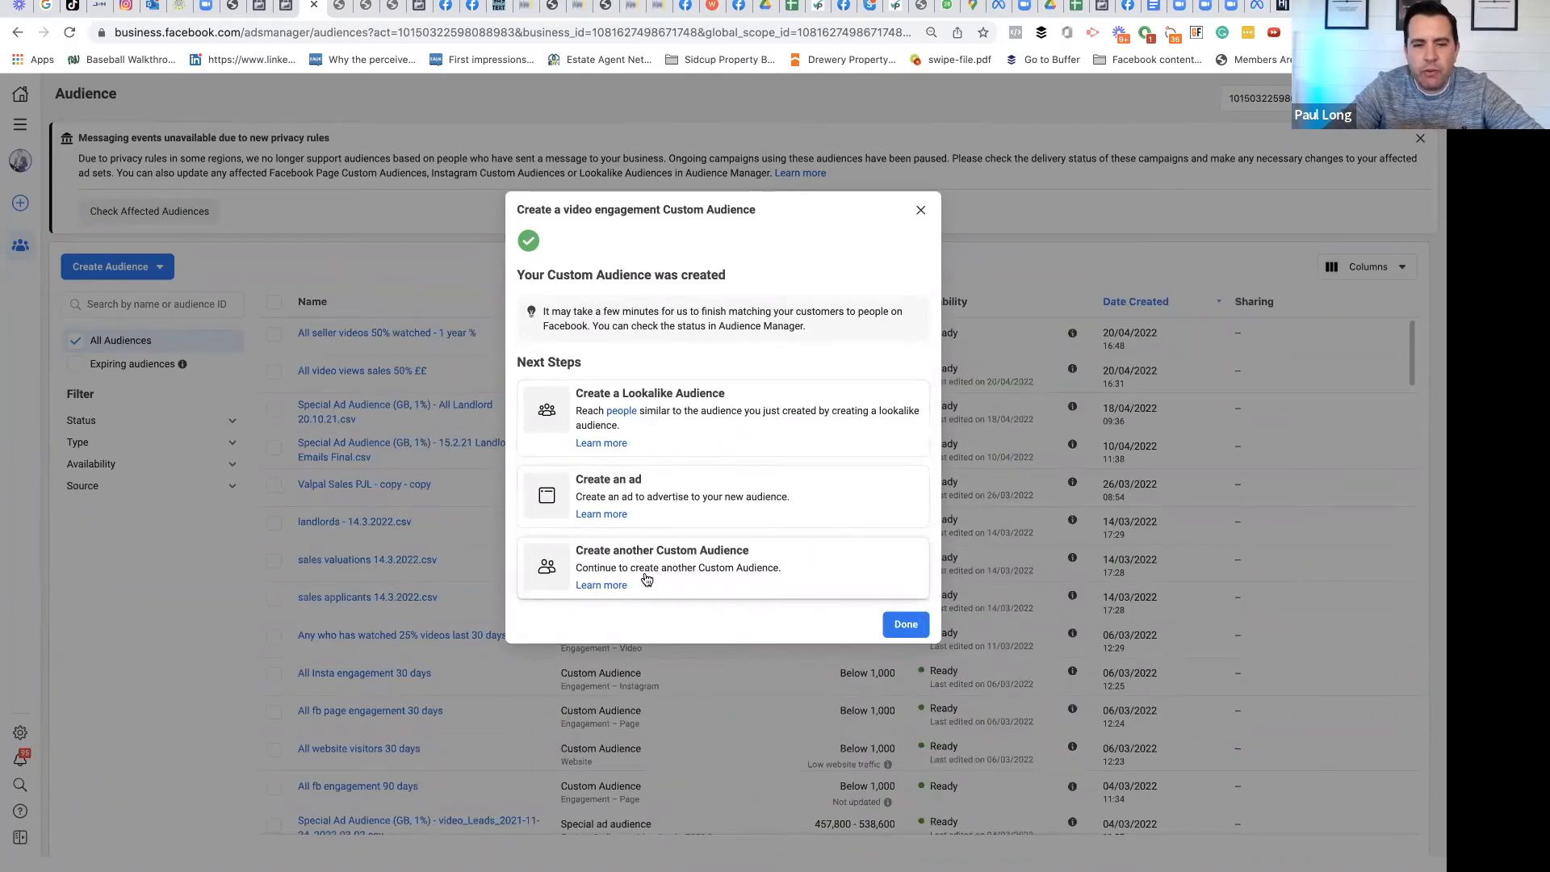
{"action": "left_click", "coordinate": [906, 624]}
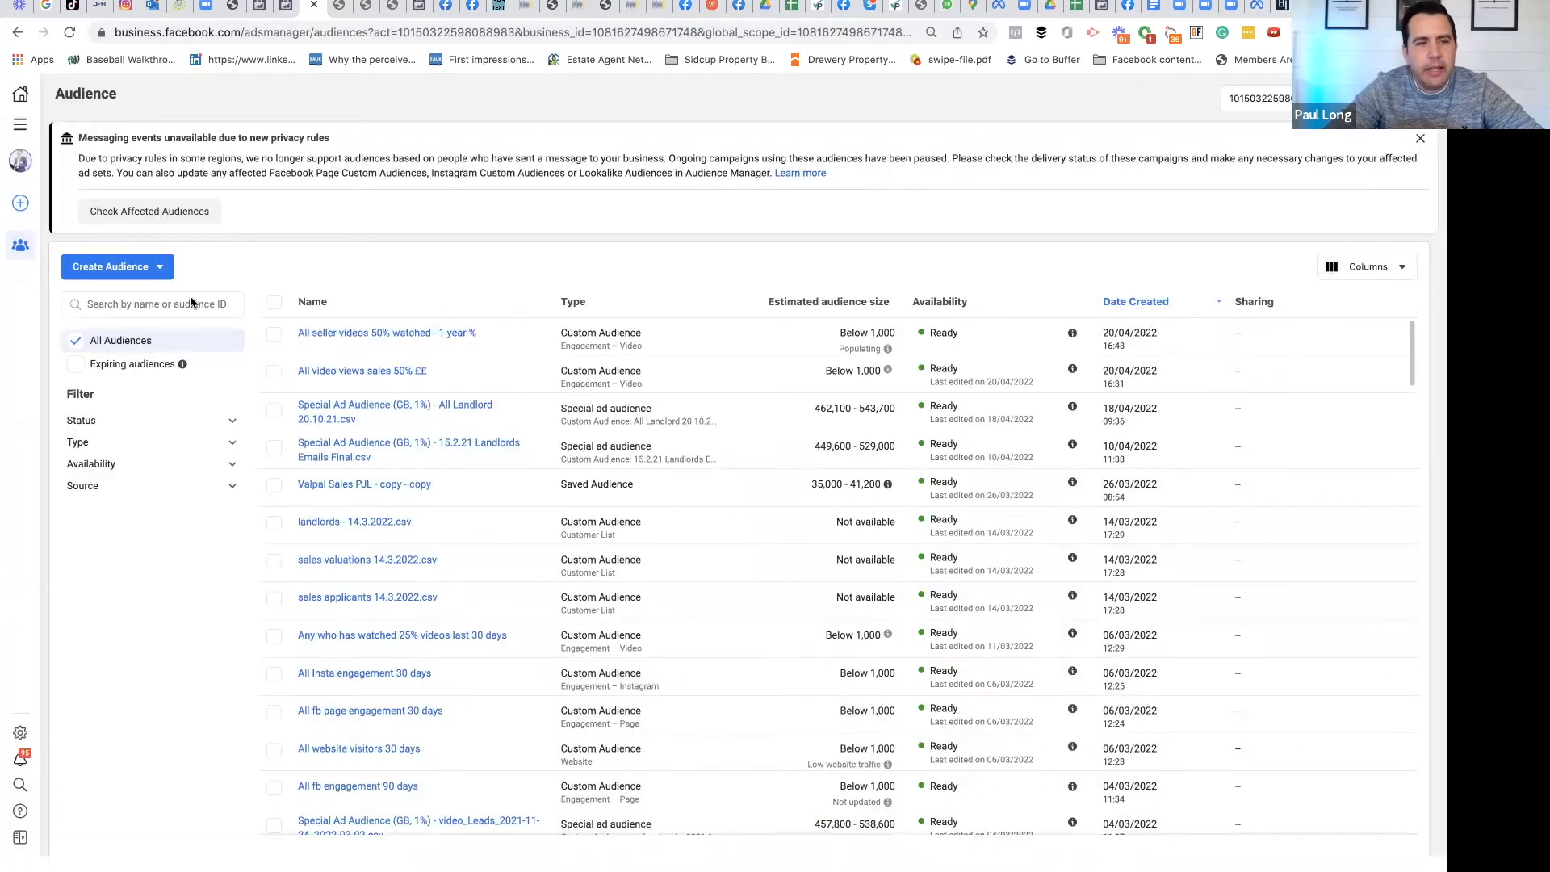
Step: Begin another Custom Audience with Video as its source
{"action": "left_click", "coordinate": [133, 272]}
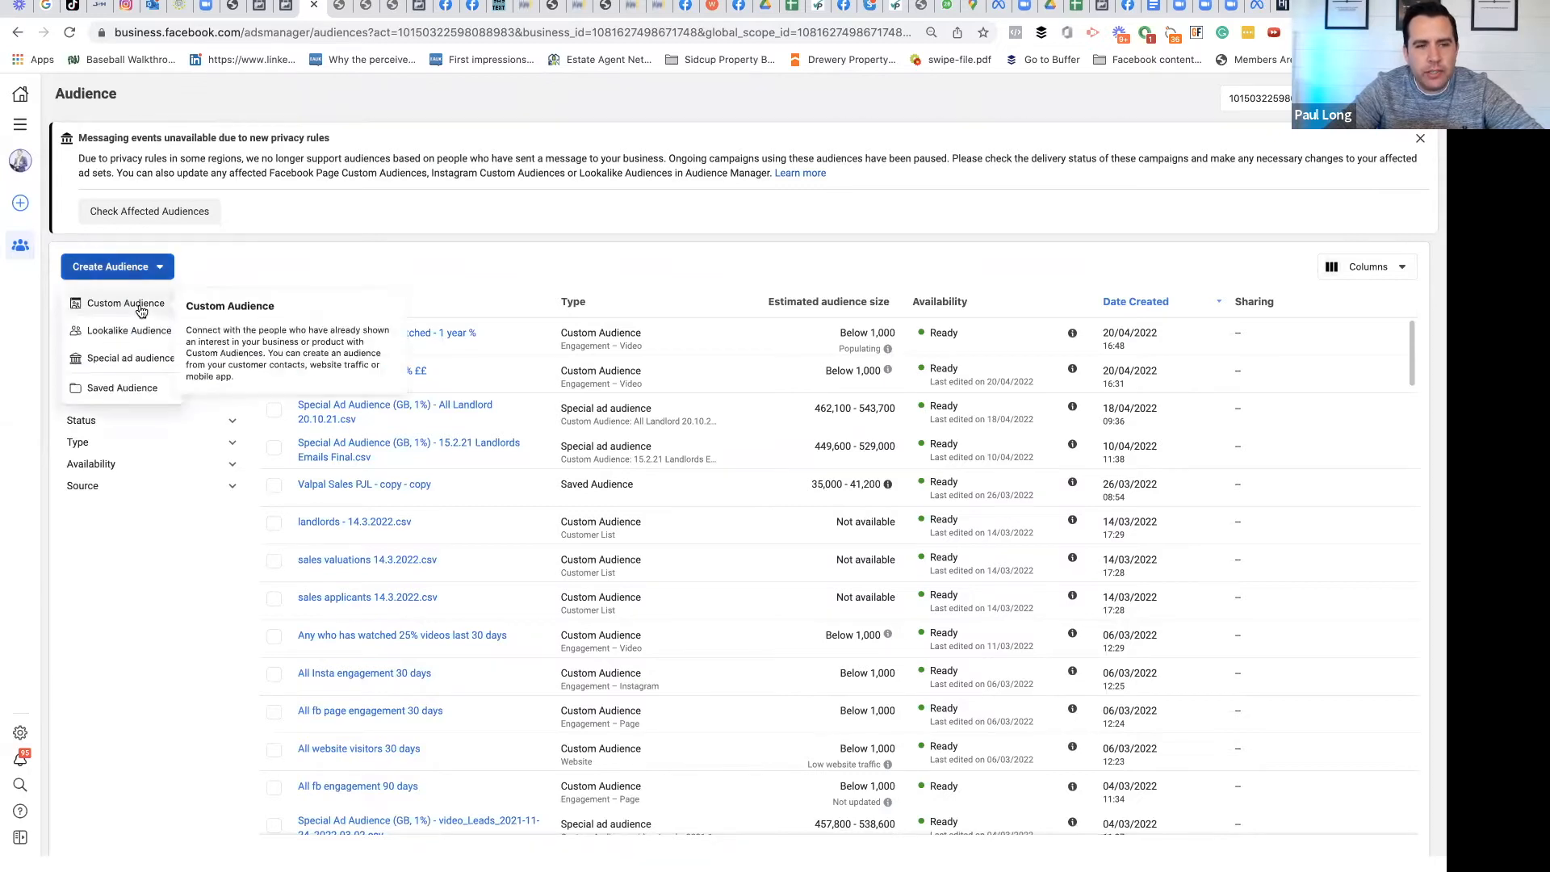
{"action": "left_click", "coordinate": [138, 304]}
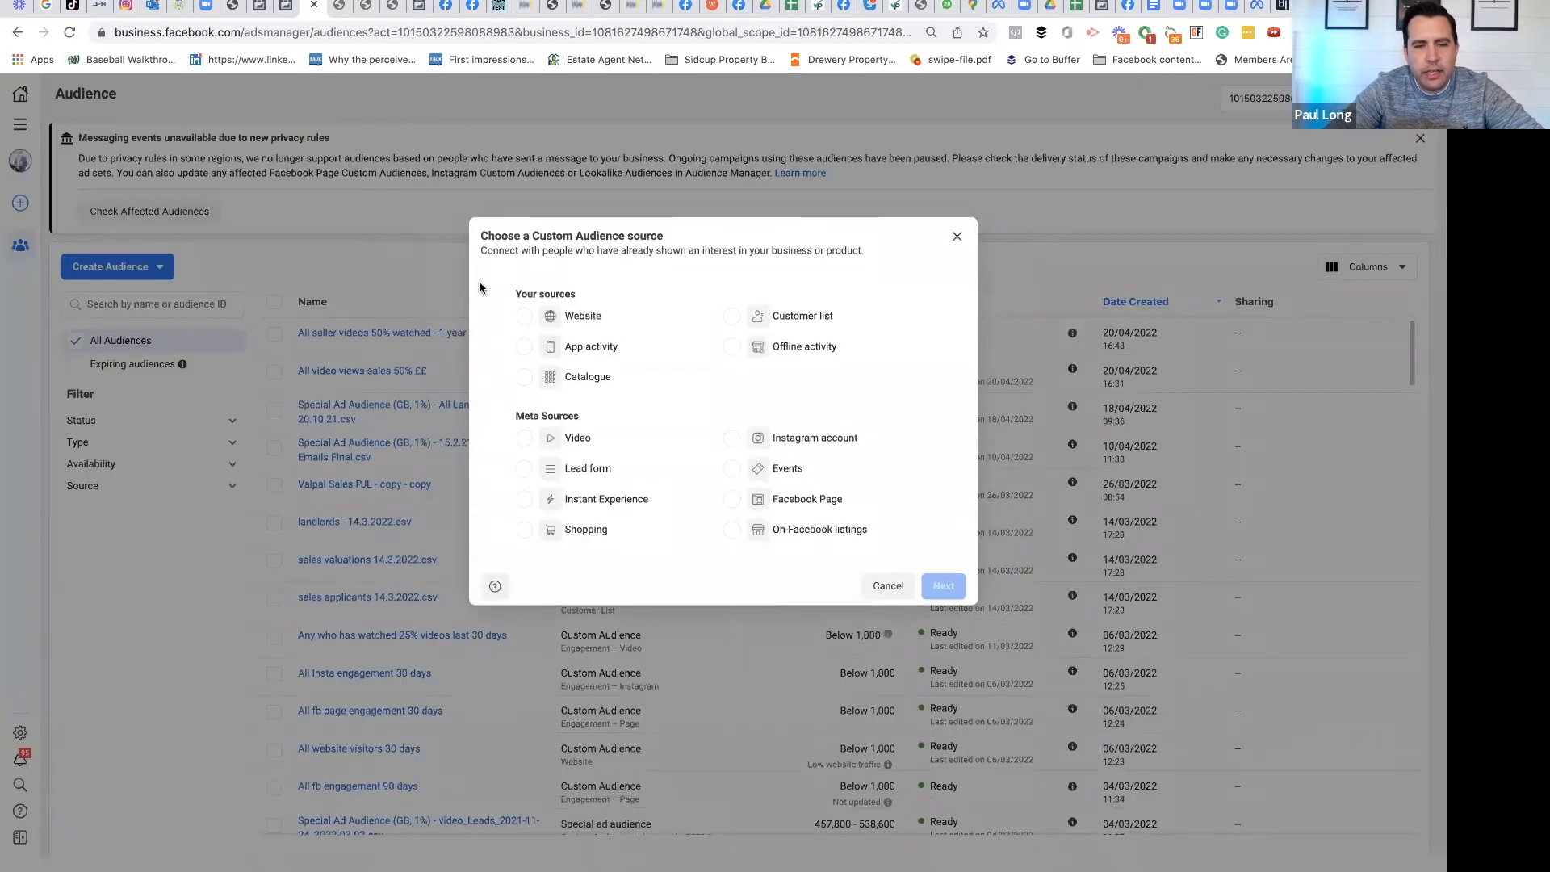
{"action": "left_click", "coordinate": [525, 440]}
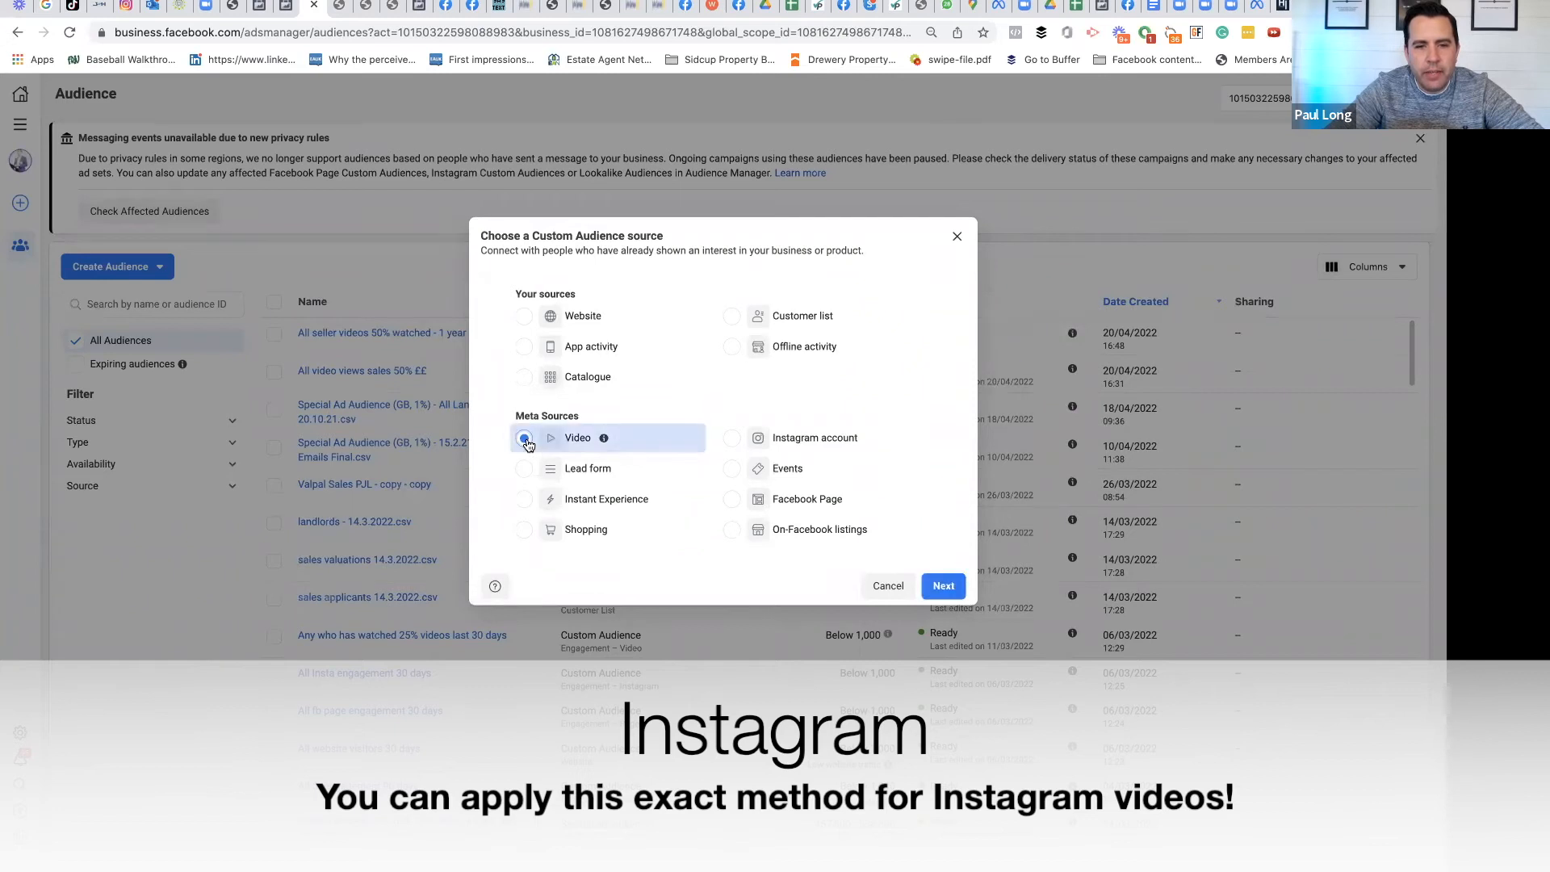
{"action": "left_click", "coordinate": [943, 586]}
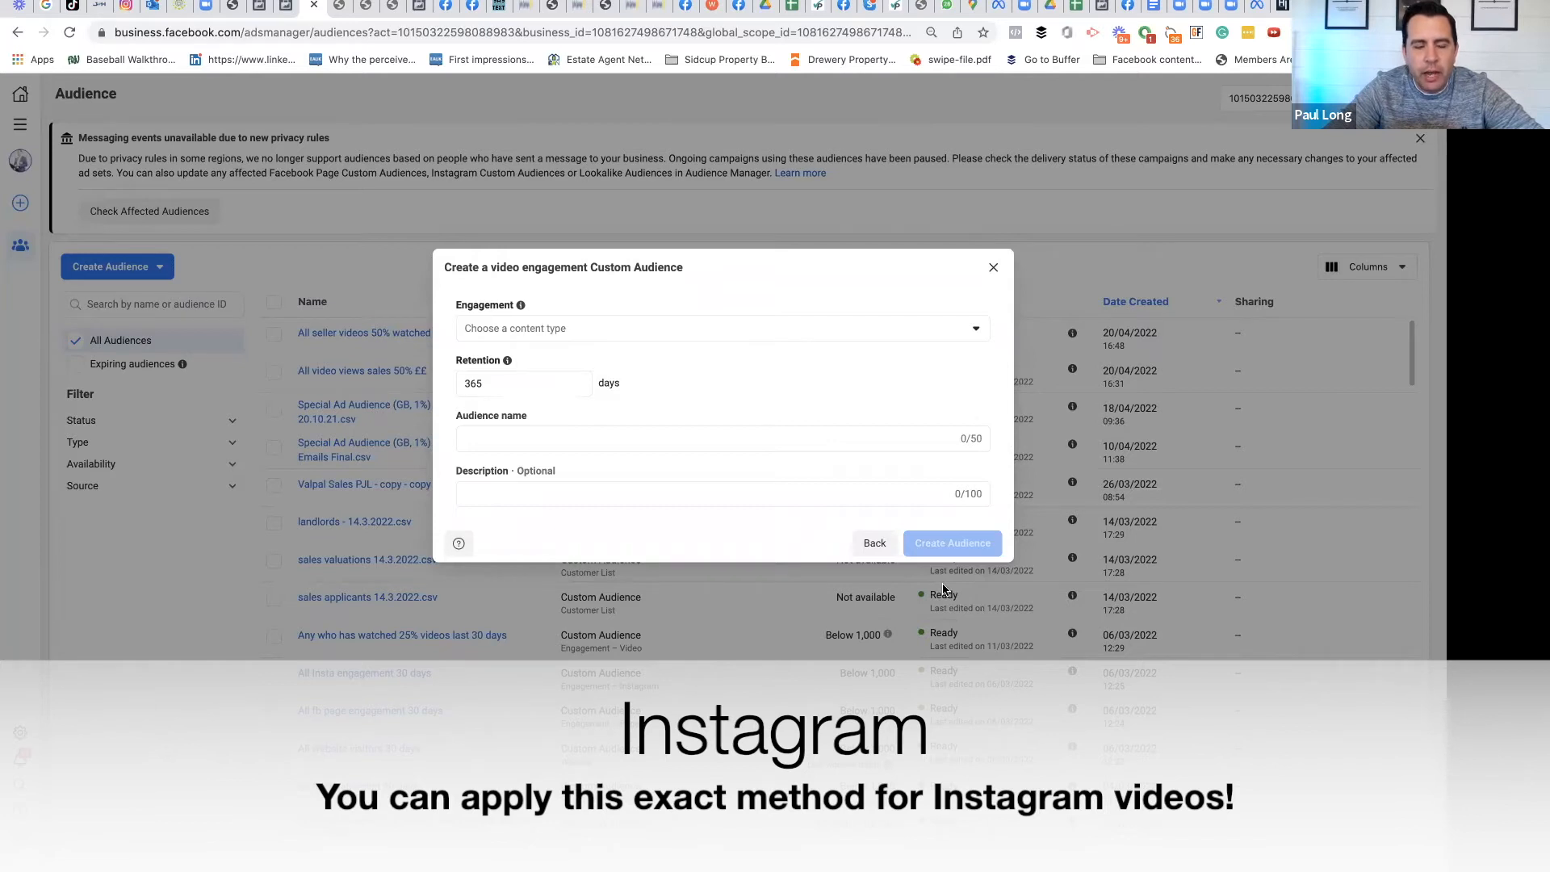
Step: Set engagement to people who have watched at least 50% of the video, and switch the video source to Instagram Business profile
{"action": "left_click", "coordinate": [917, 330]}
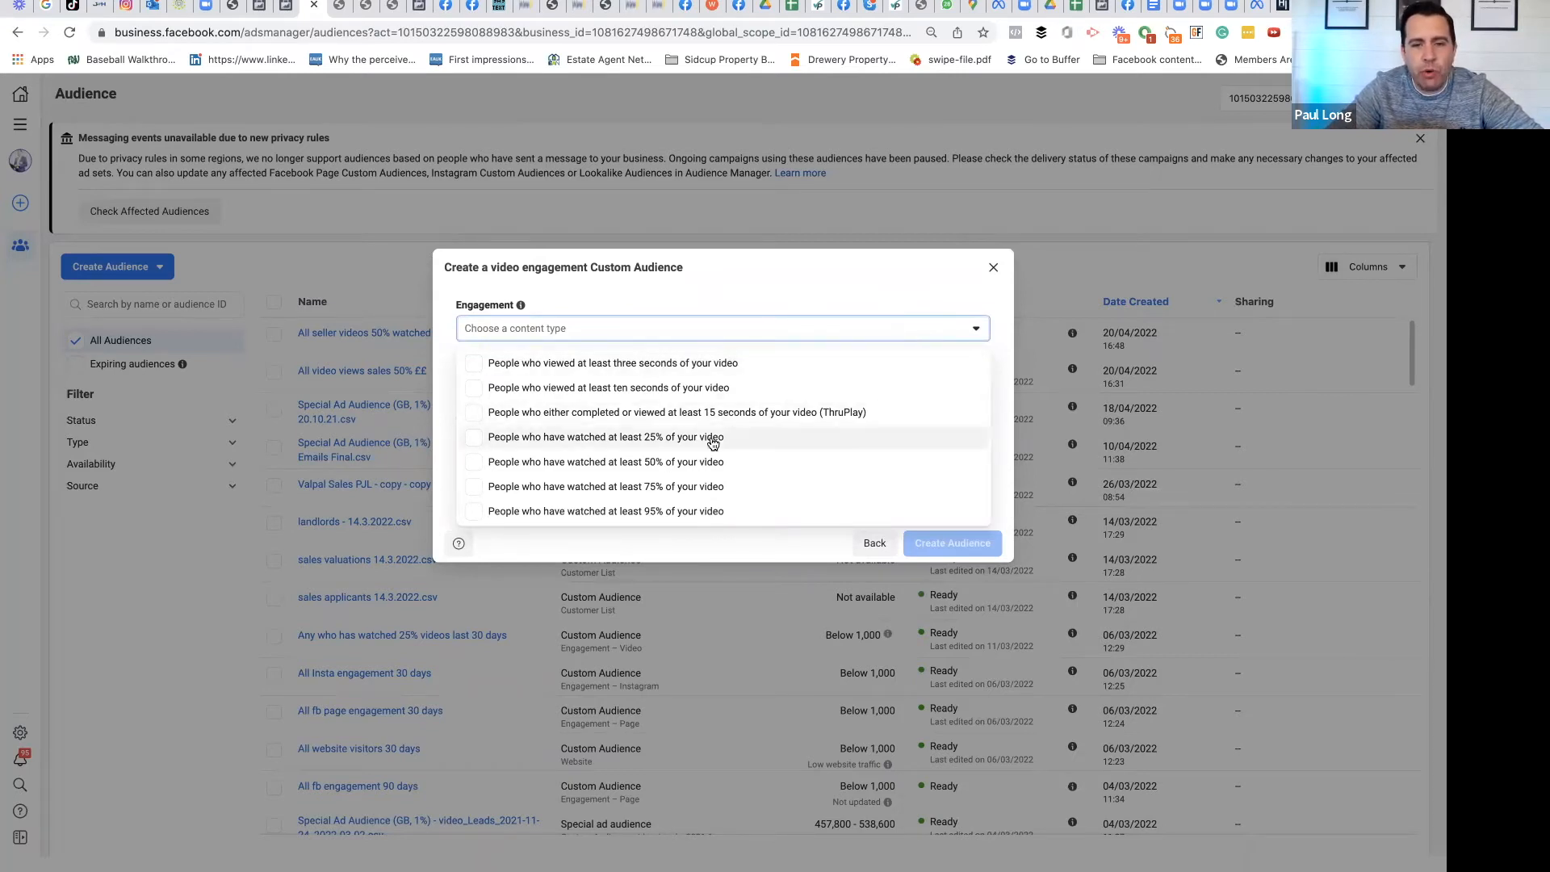
{"action": "left_click", "coordinate": [476, 468]}
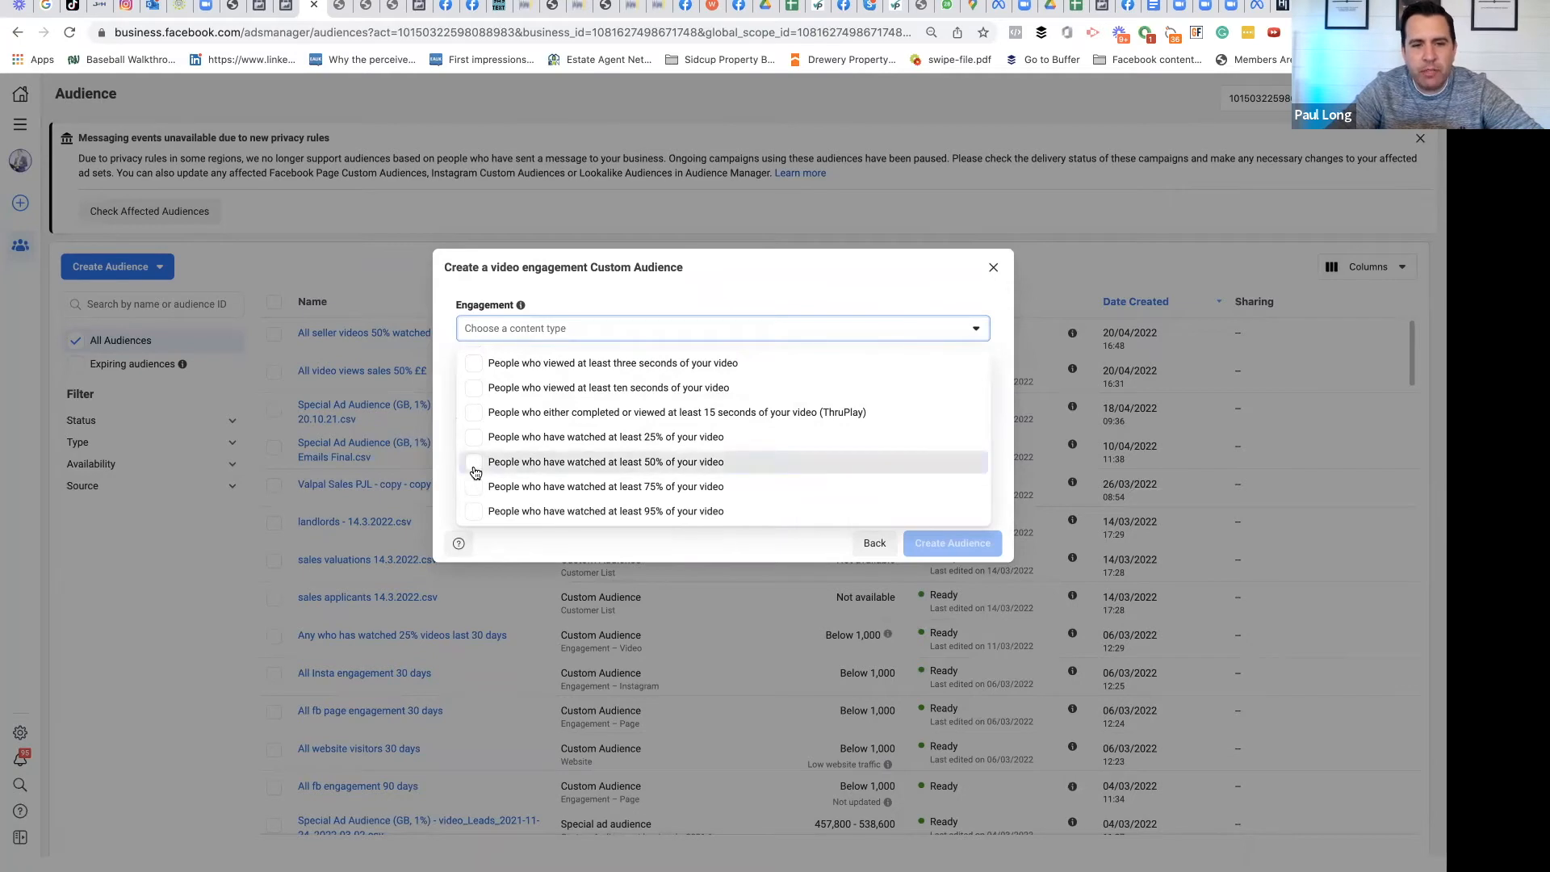
{"action": "left_click", "coordinate": [1019, 487]}
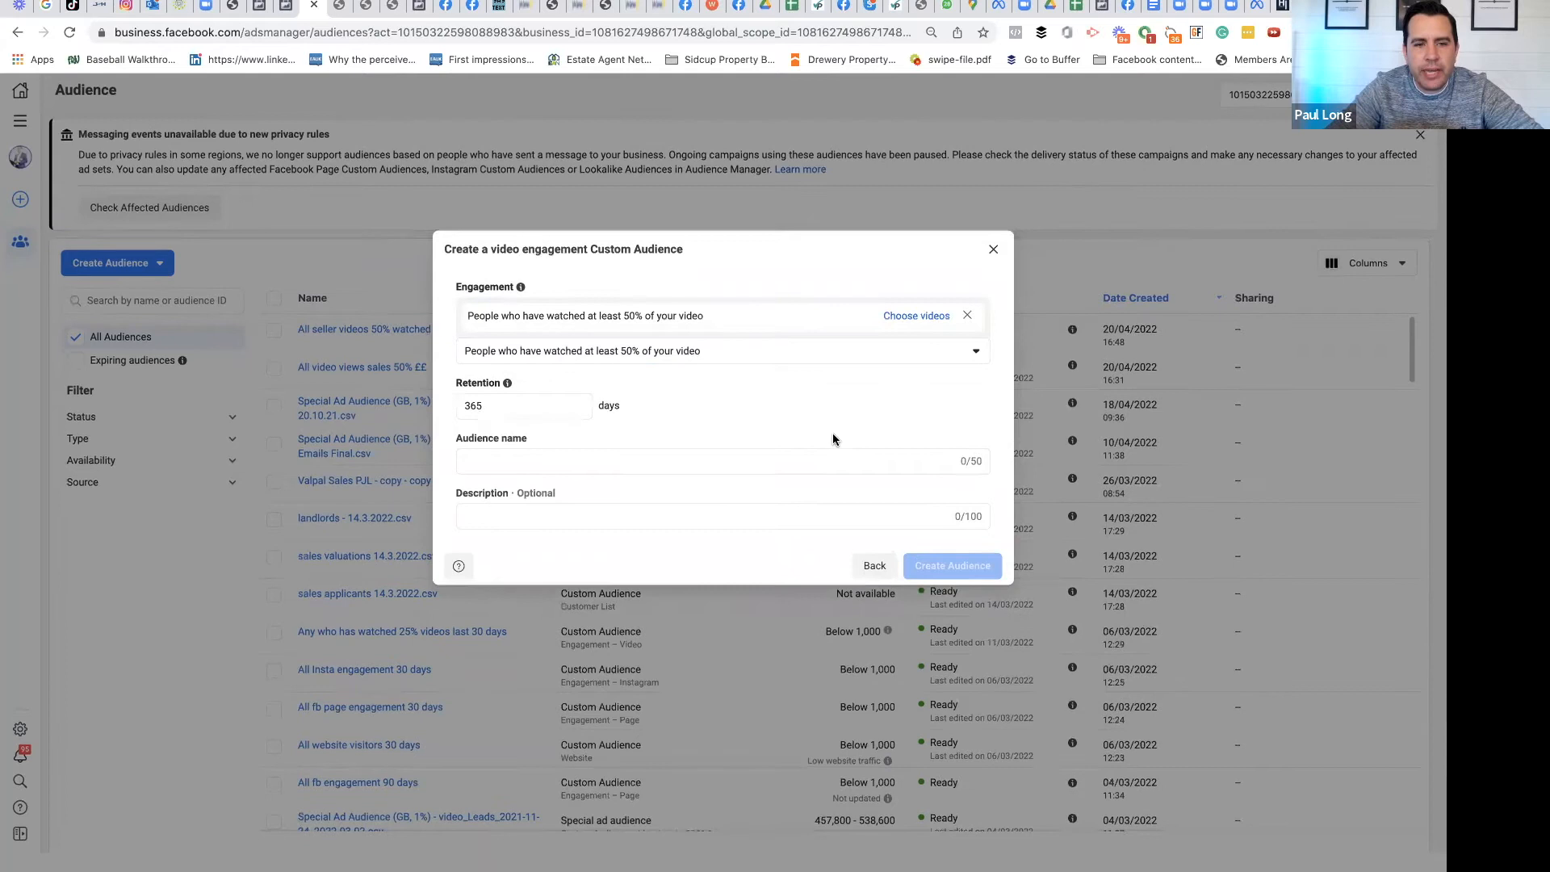
{"action": "left_click", "coordinate": [921, 320]}
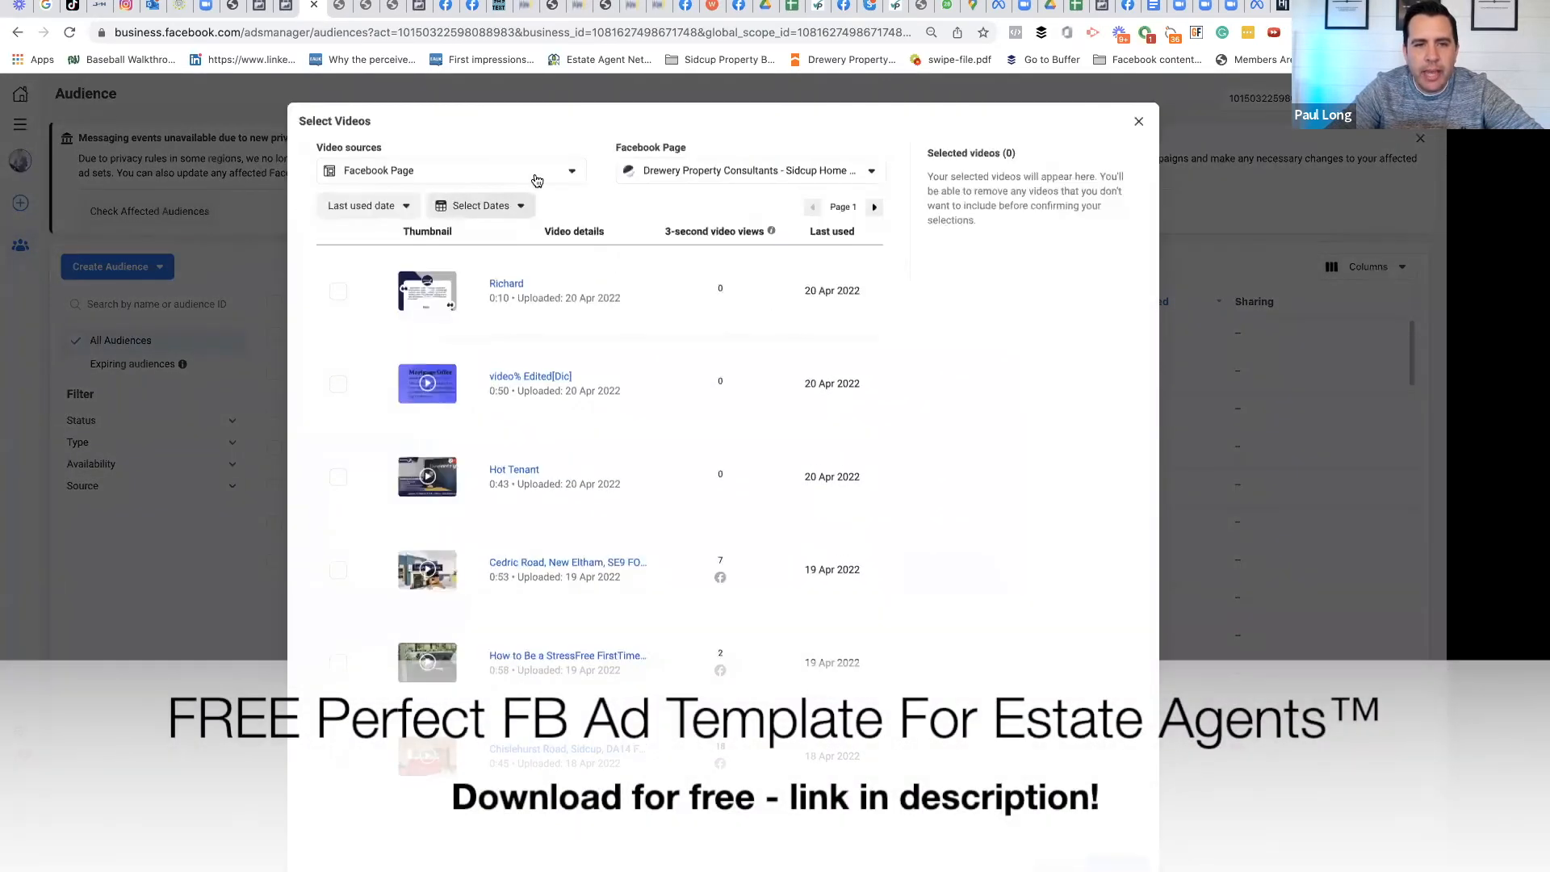
{"action": "left_click", "coordinate": [548, 177]}
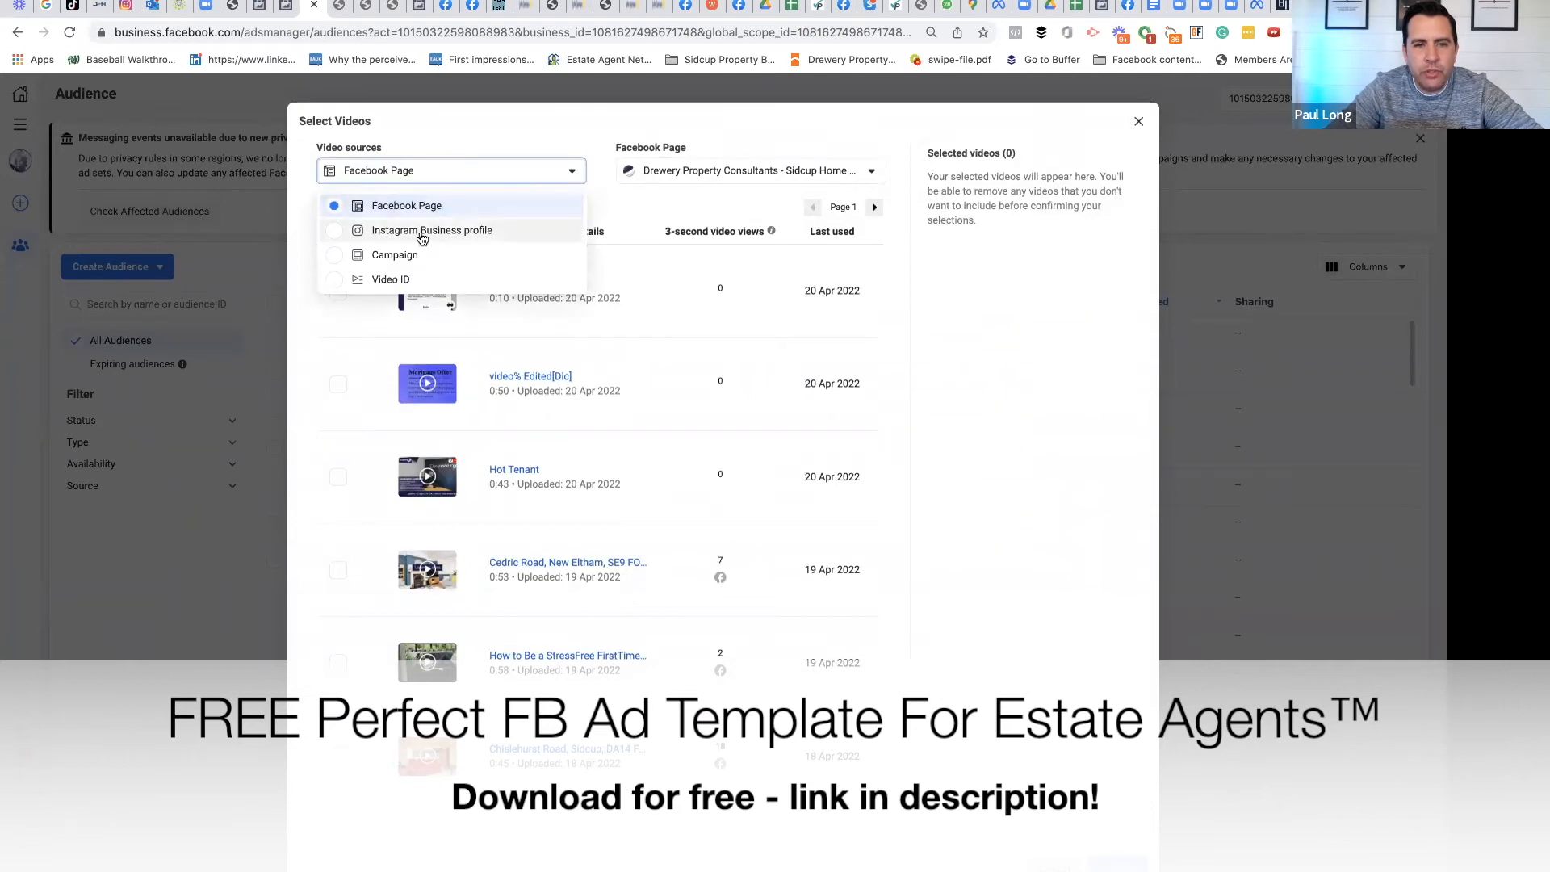
{"action": "left_click", "coordinate": [420, 233]}
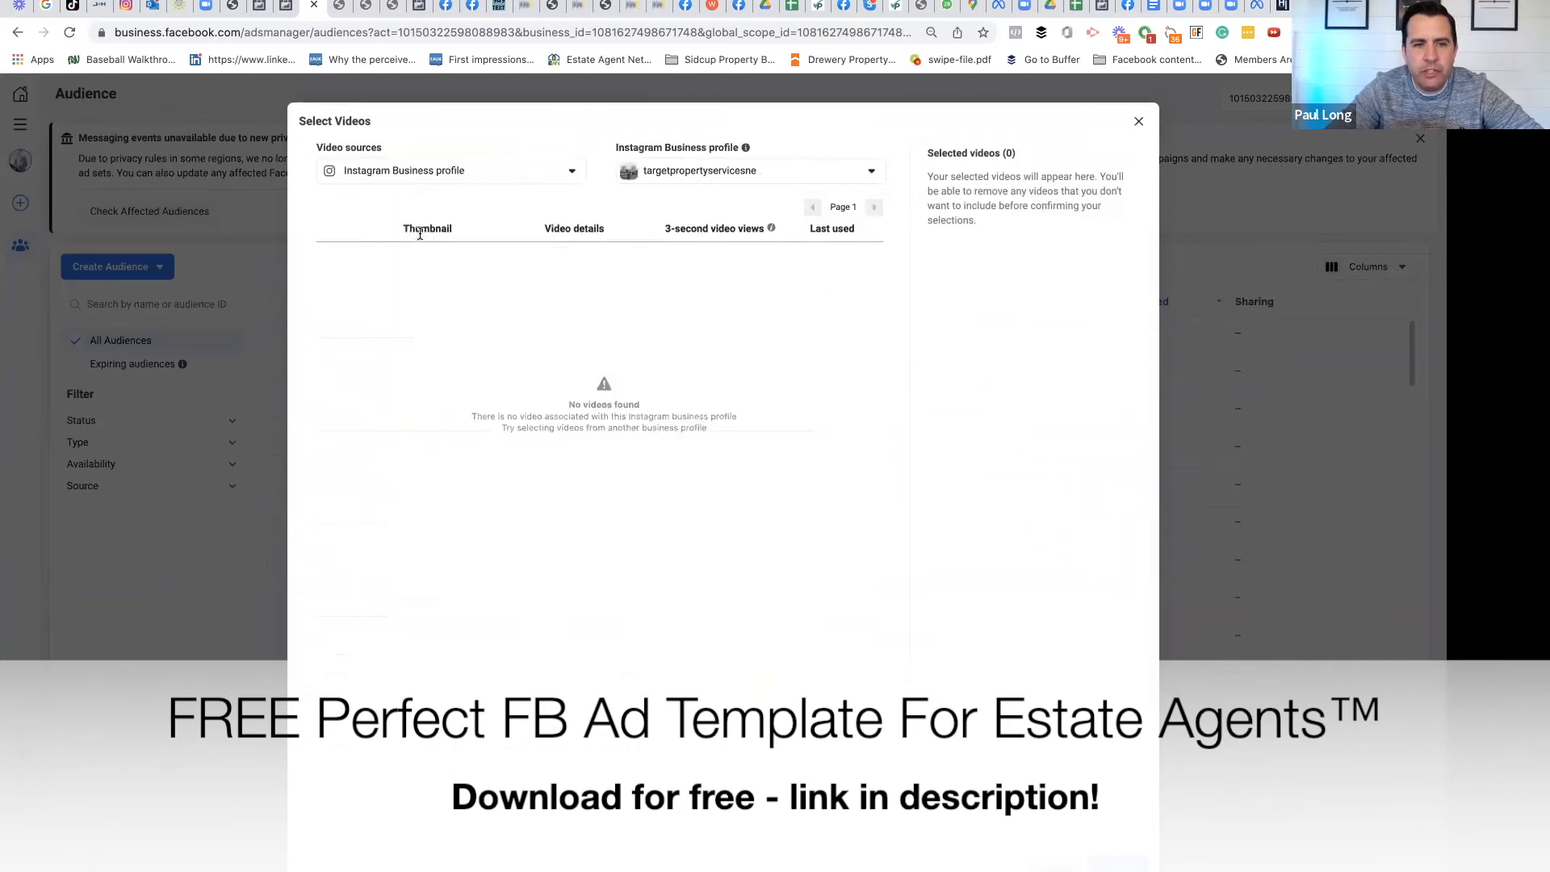
Step: Show the videos of the urbanandruraldunstable Instagram profile, and discard the video selection and the new audience
{"action": "left_click", "coordinate": [702, 174]}
{"action": "type", "text": "dr"}
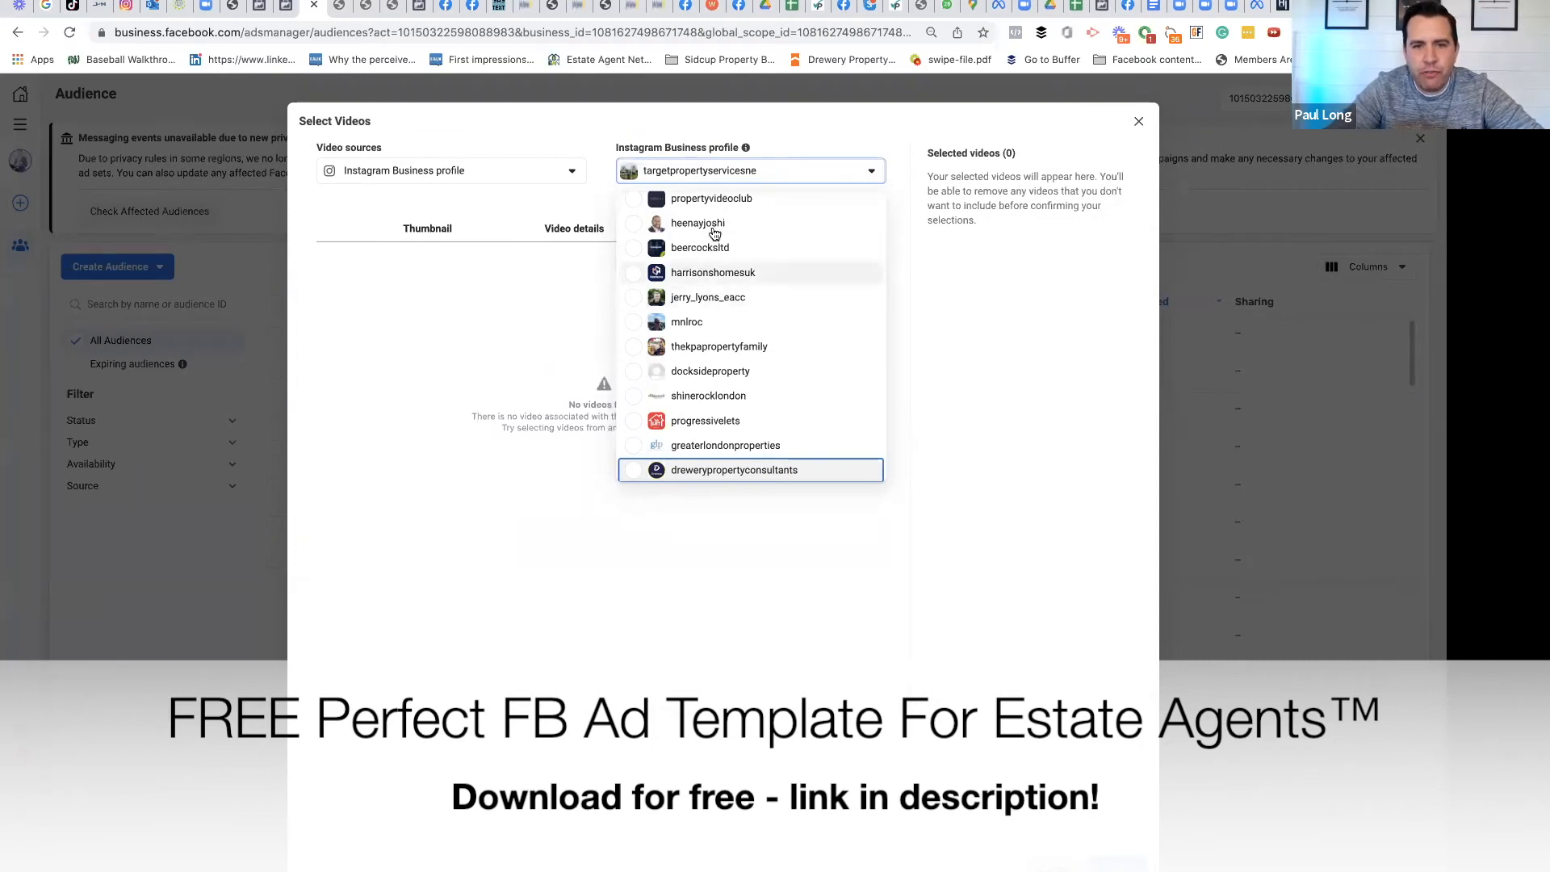
{"action": "scroll", "coordinate": [716, 226], "scroll_direction": "up", "scroll_amount": 3}
{"action": "scroll", "coordinate": [716, 226], "scroll_direction": "up", "scroll_amount": 1}
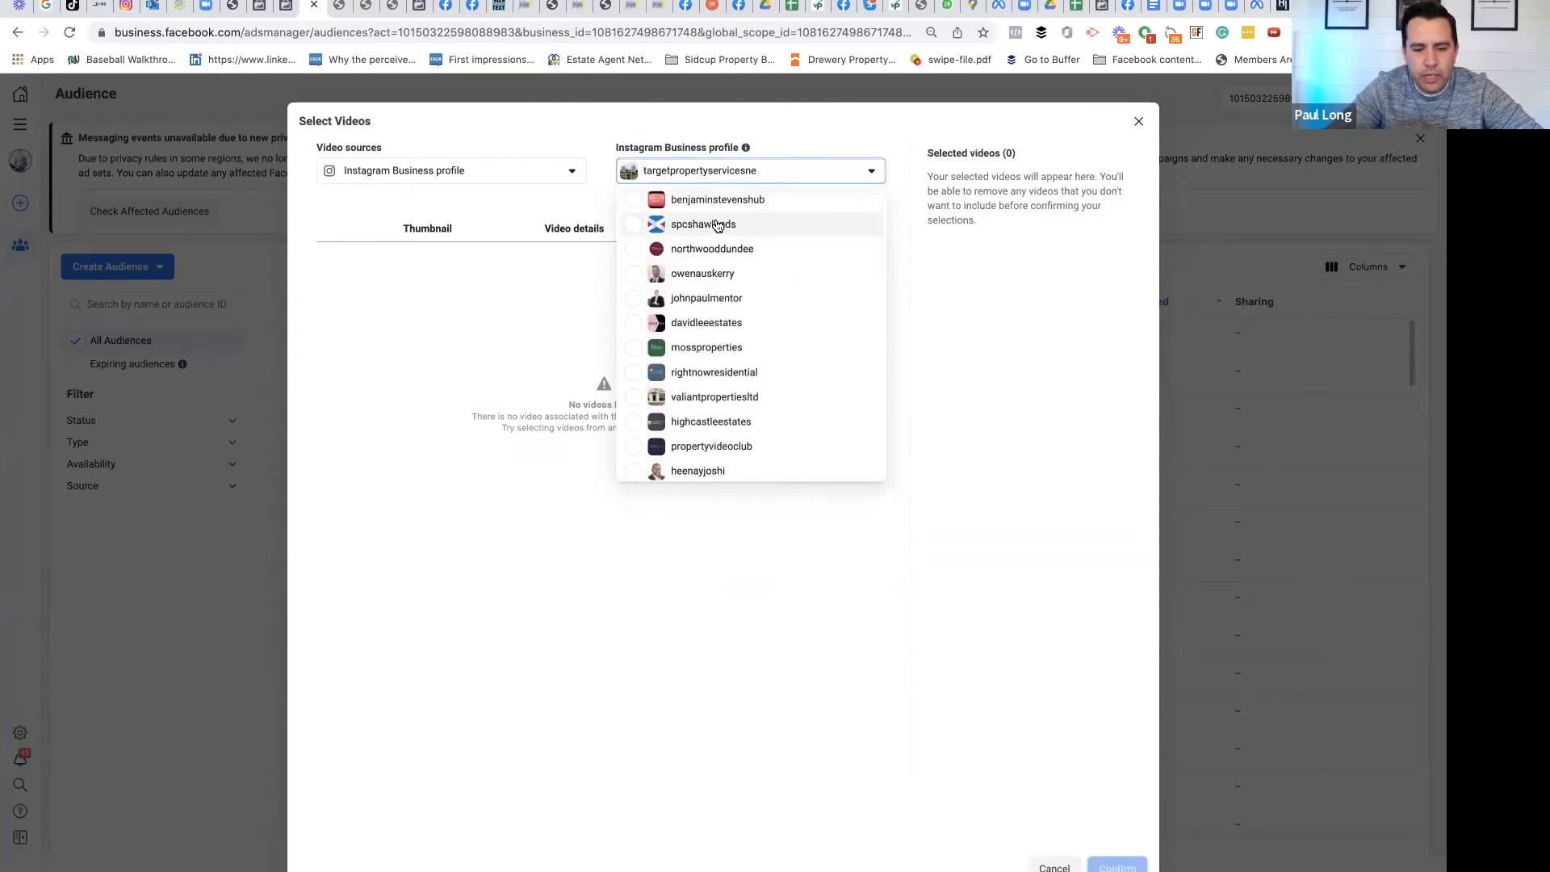
{"action": "scroll", "coordinate": [710, 251], "scroll_direction": "up", "scroll_amount": 5}
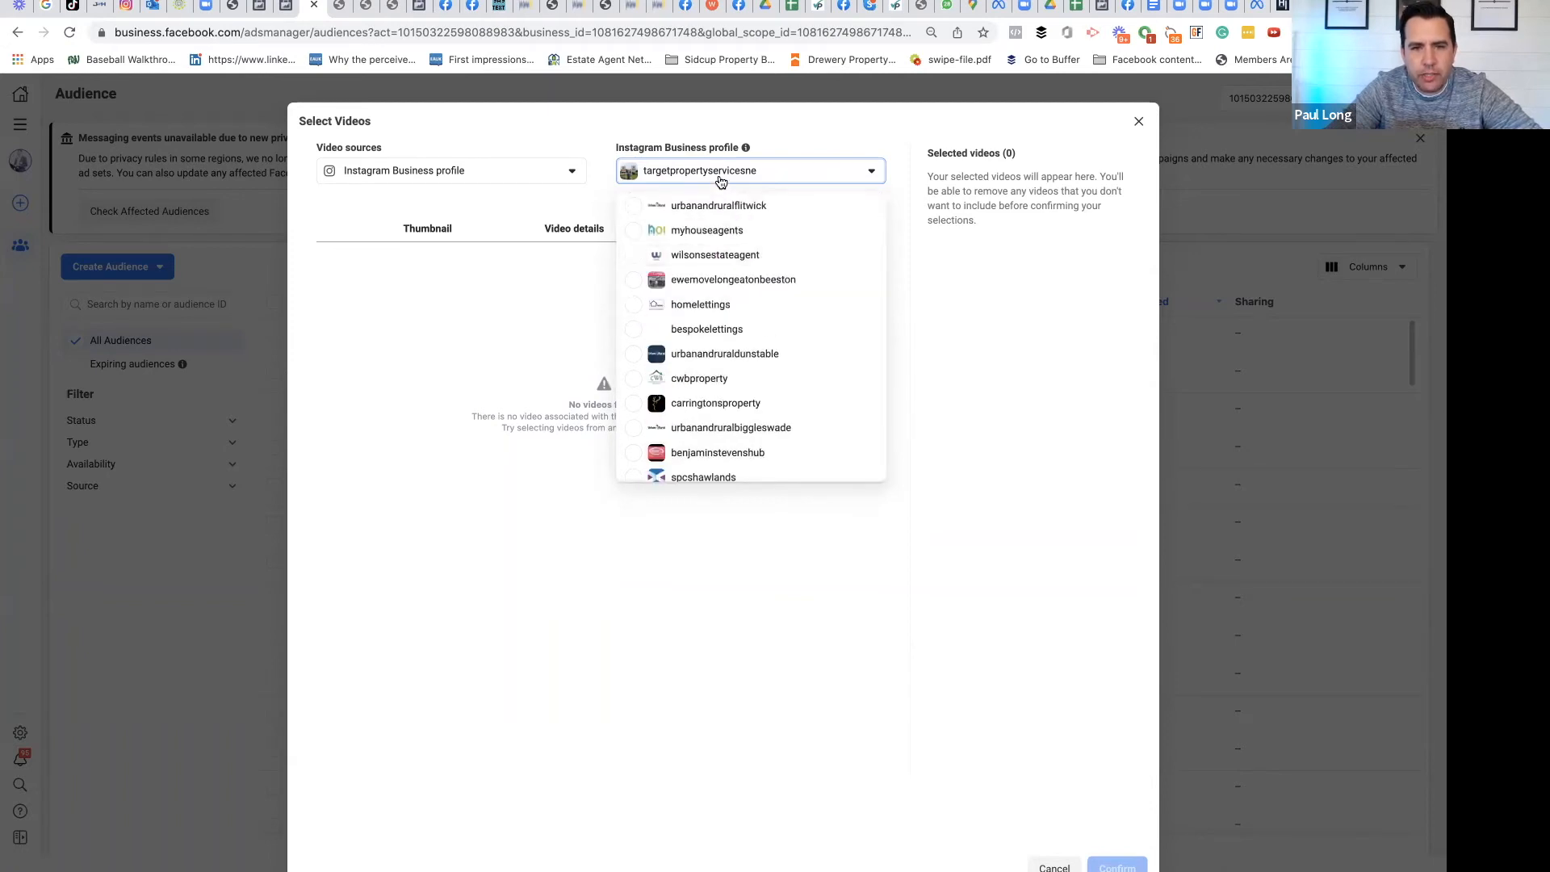
{"action": "scroll", "coordinate": [706, 239], "scroll_direction": "down", "scroll_amount": 1}
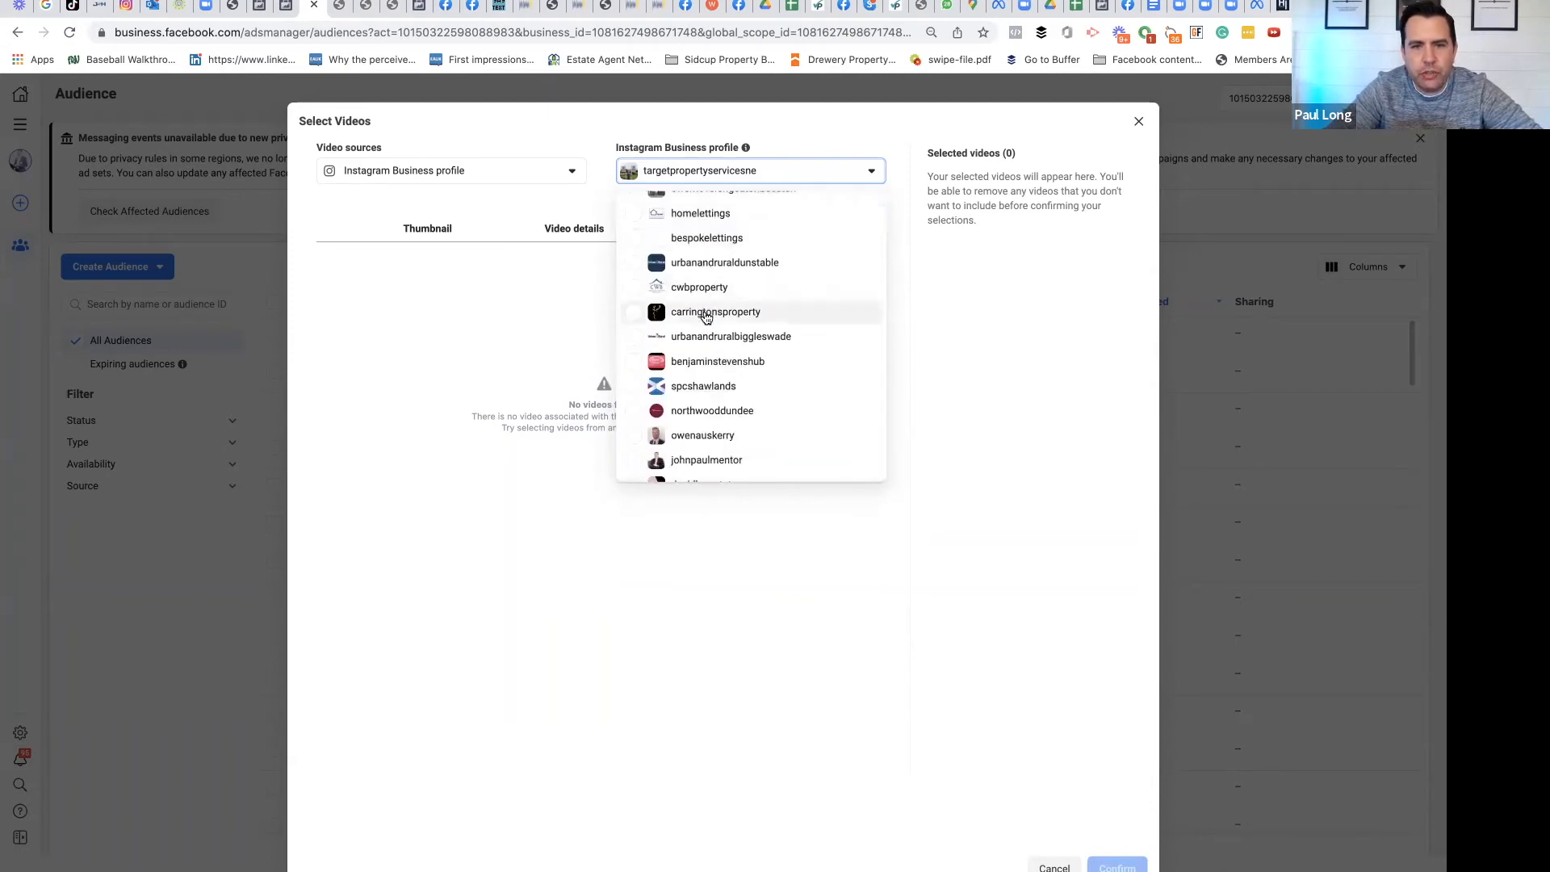
{"action": "left_click", "coordinate": [711, 273]}
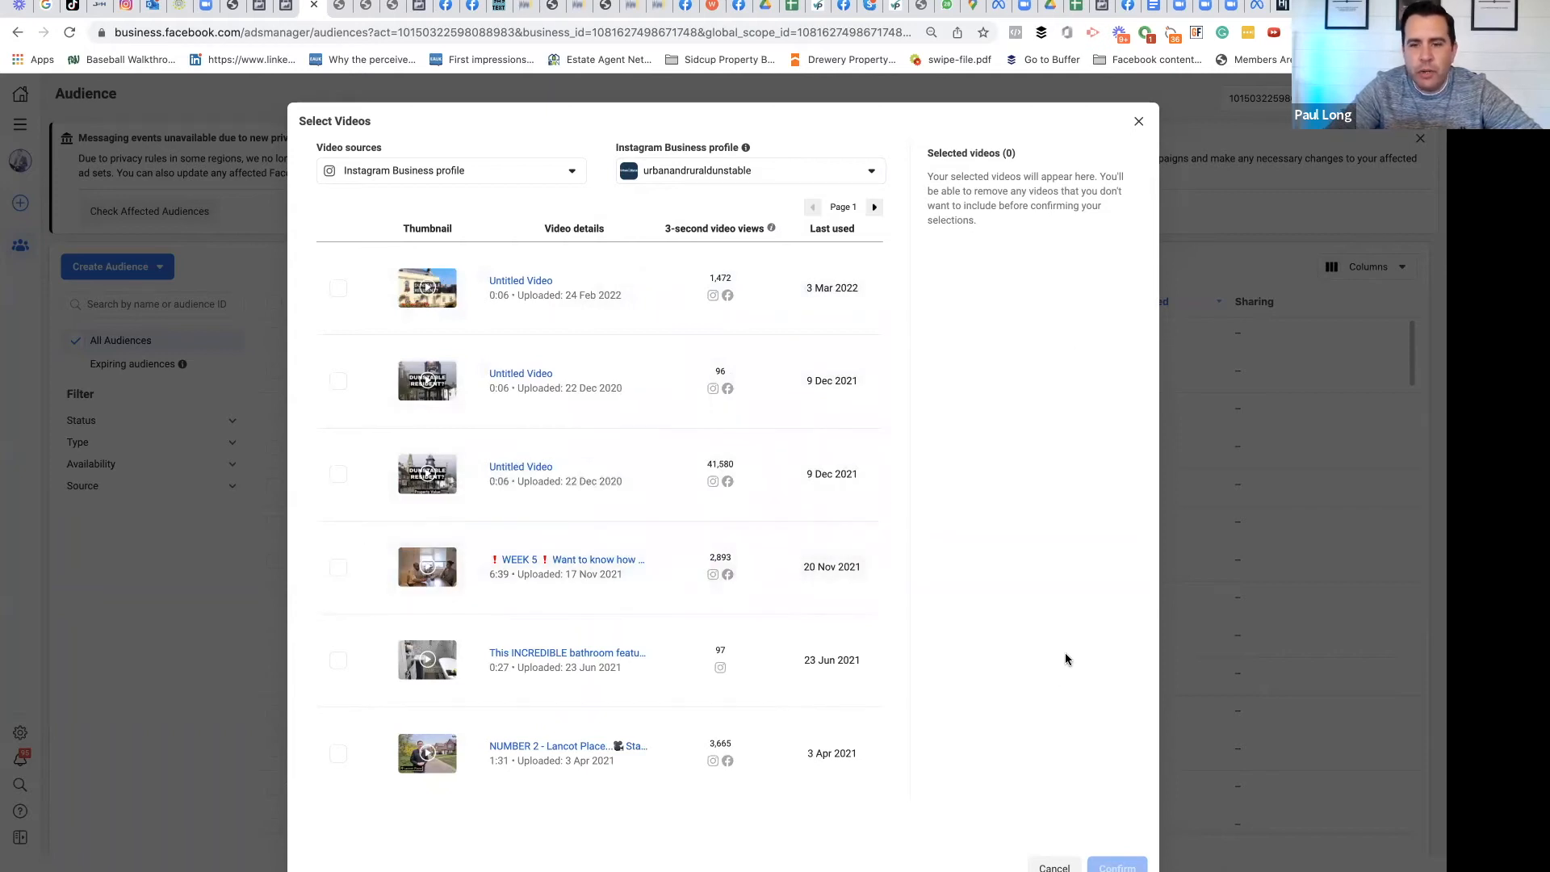
{"action": "left_click", "coordinate": [1053, 867]}
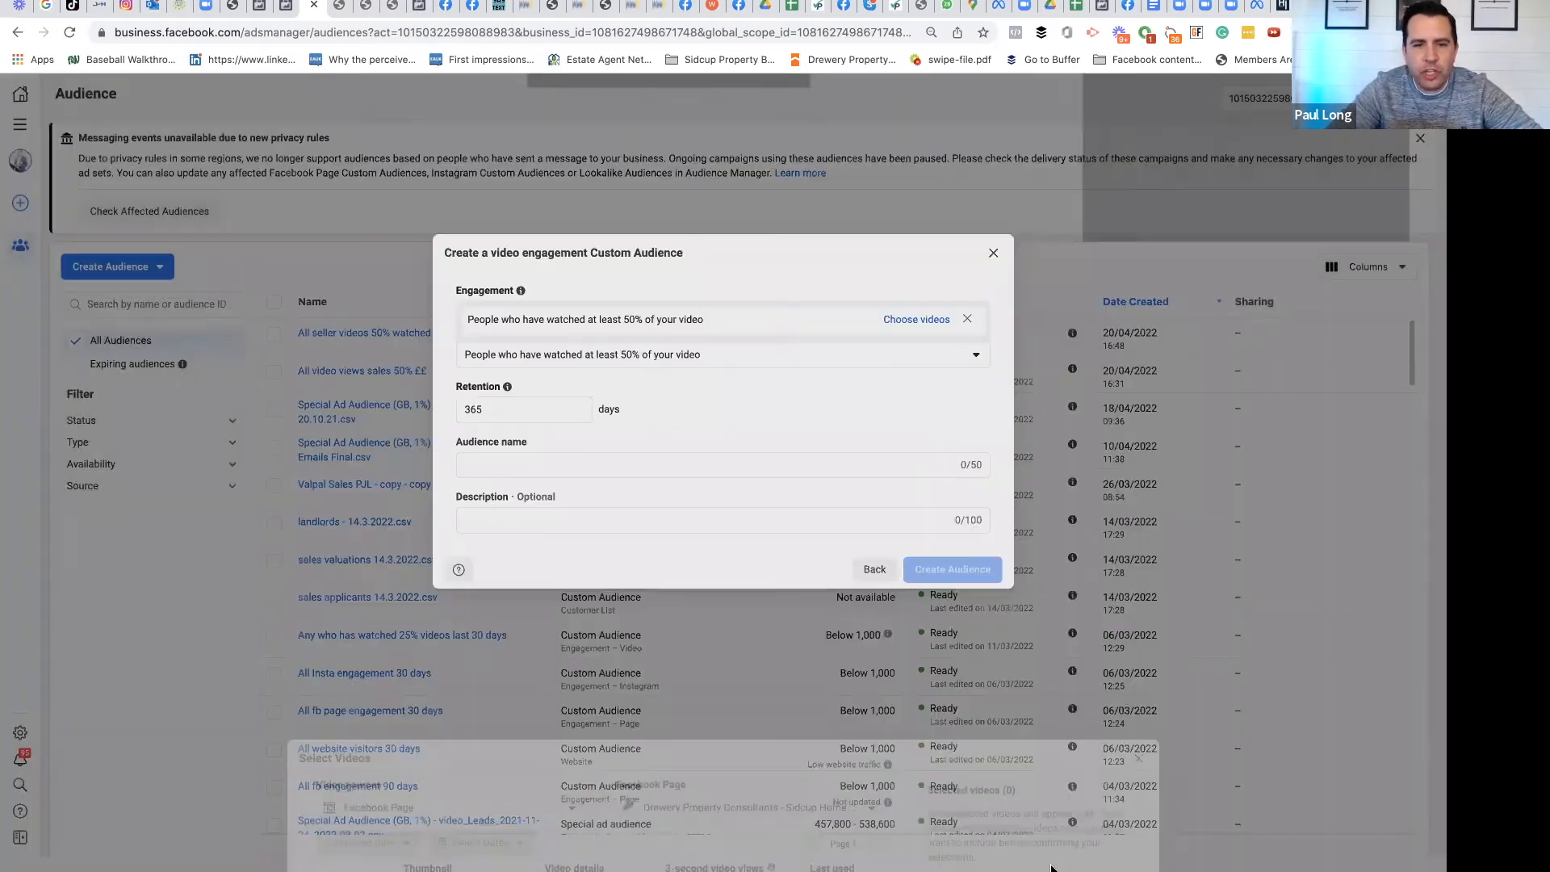
{"action": "left_click", "coordinate": [993, 252]}
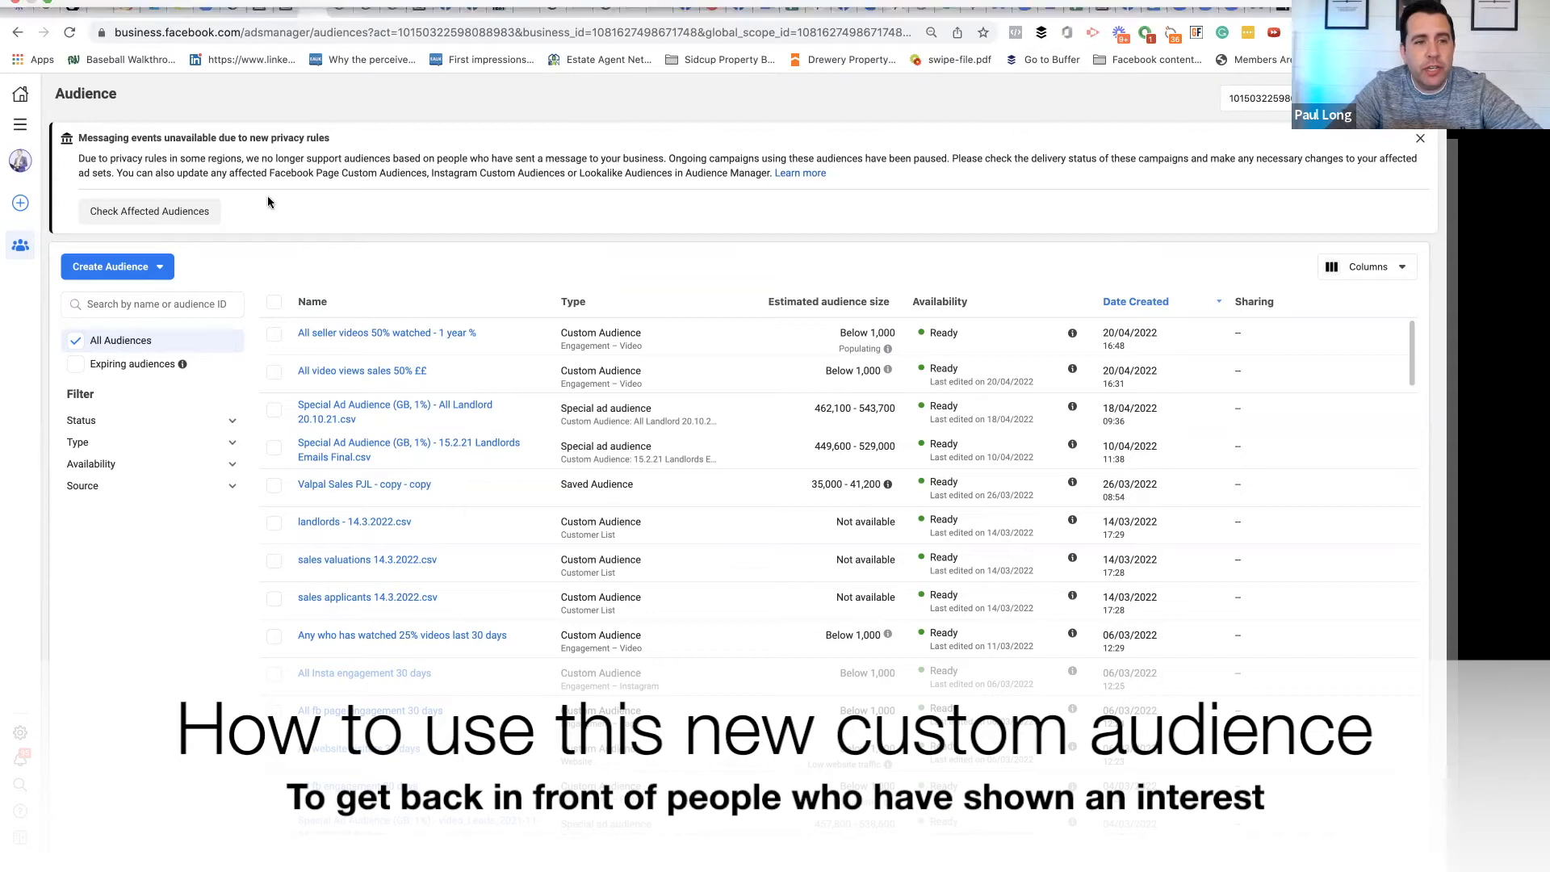
Step: Switch to Ads Manager and create a new campaign with the Traffic objective
{"action": "left_click", "coordinate": [20, 124]}
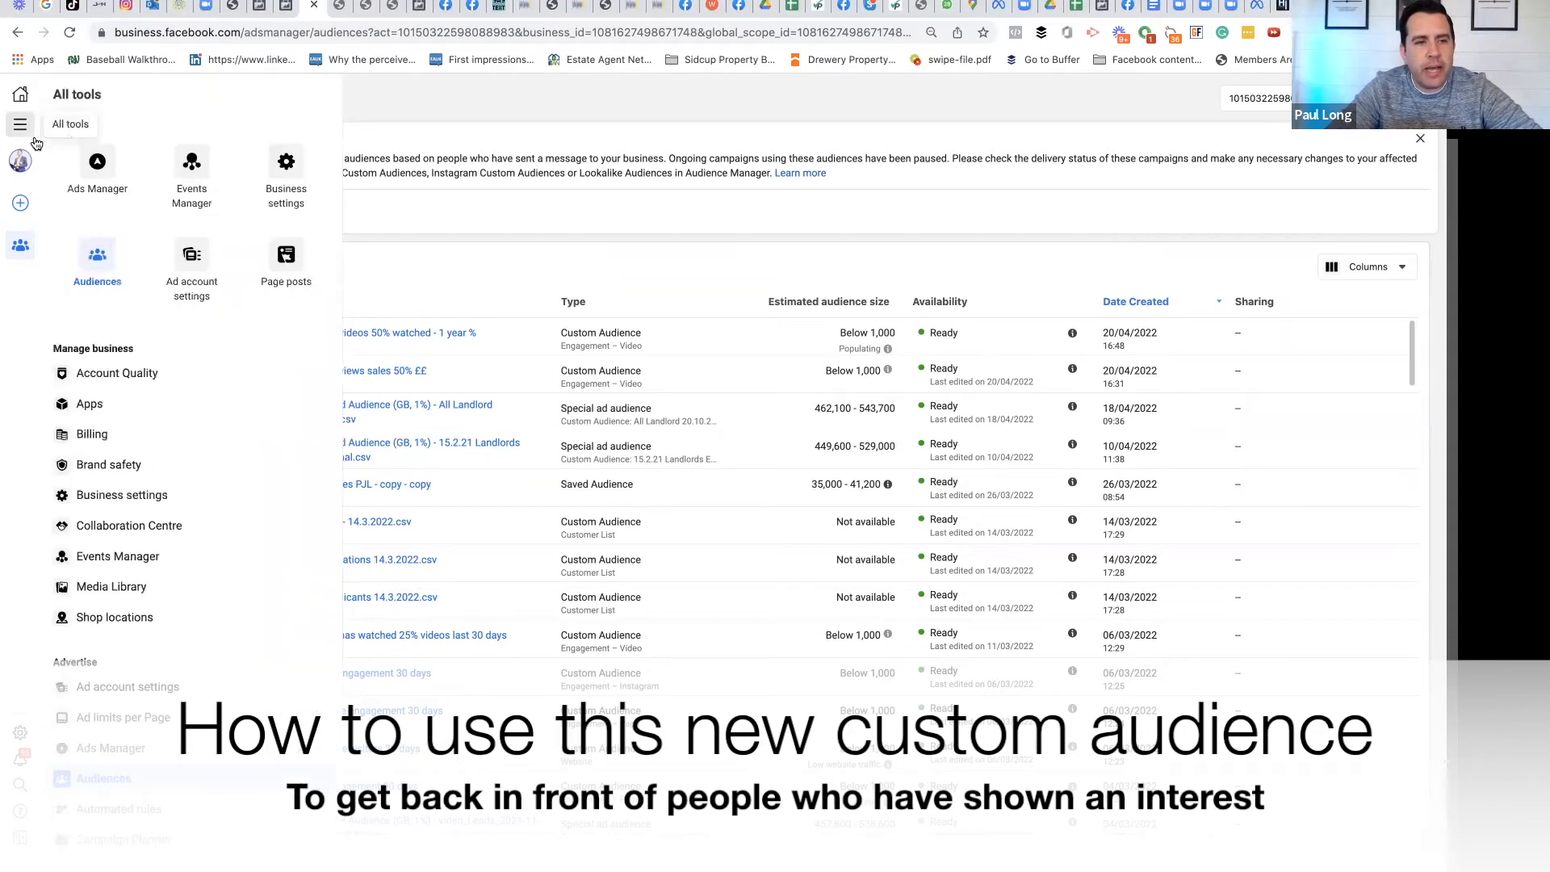
{"action": "left_click", "coordinate": [97, 172]}
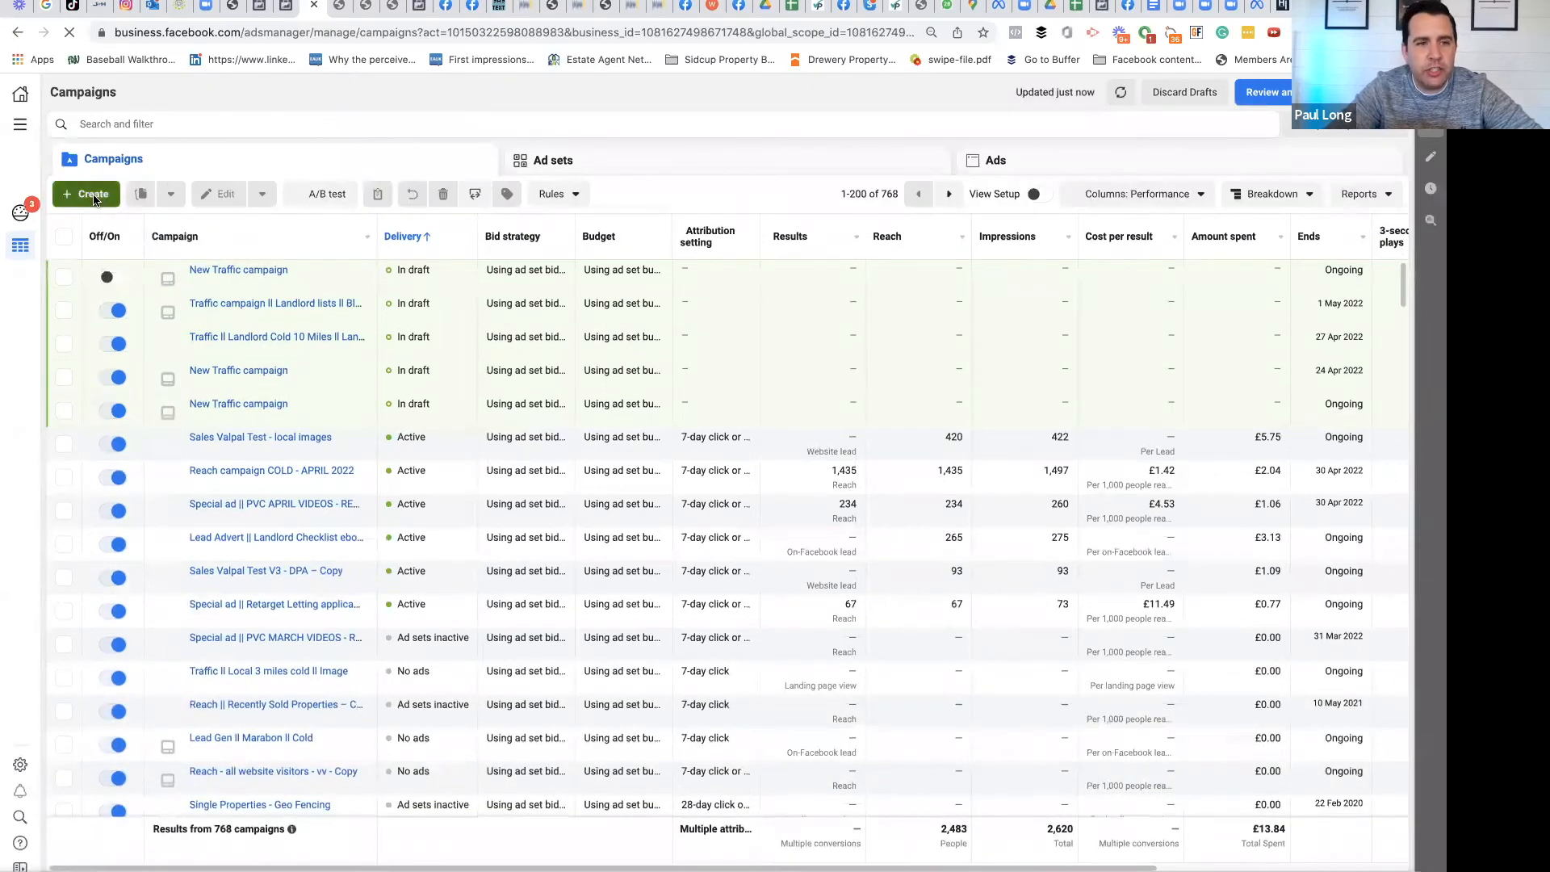
{"action": "left_click", "coordinate": [94, 195]}
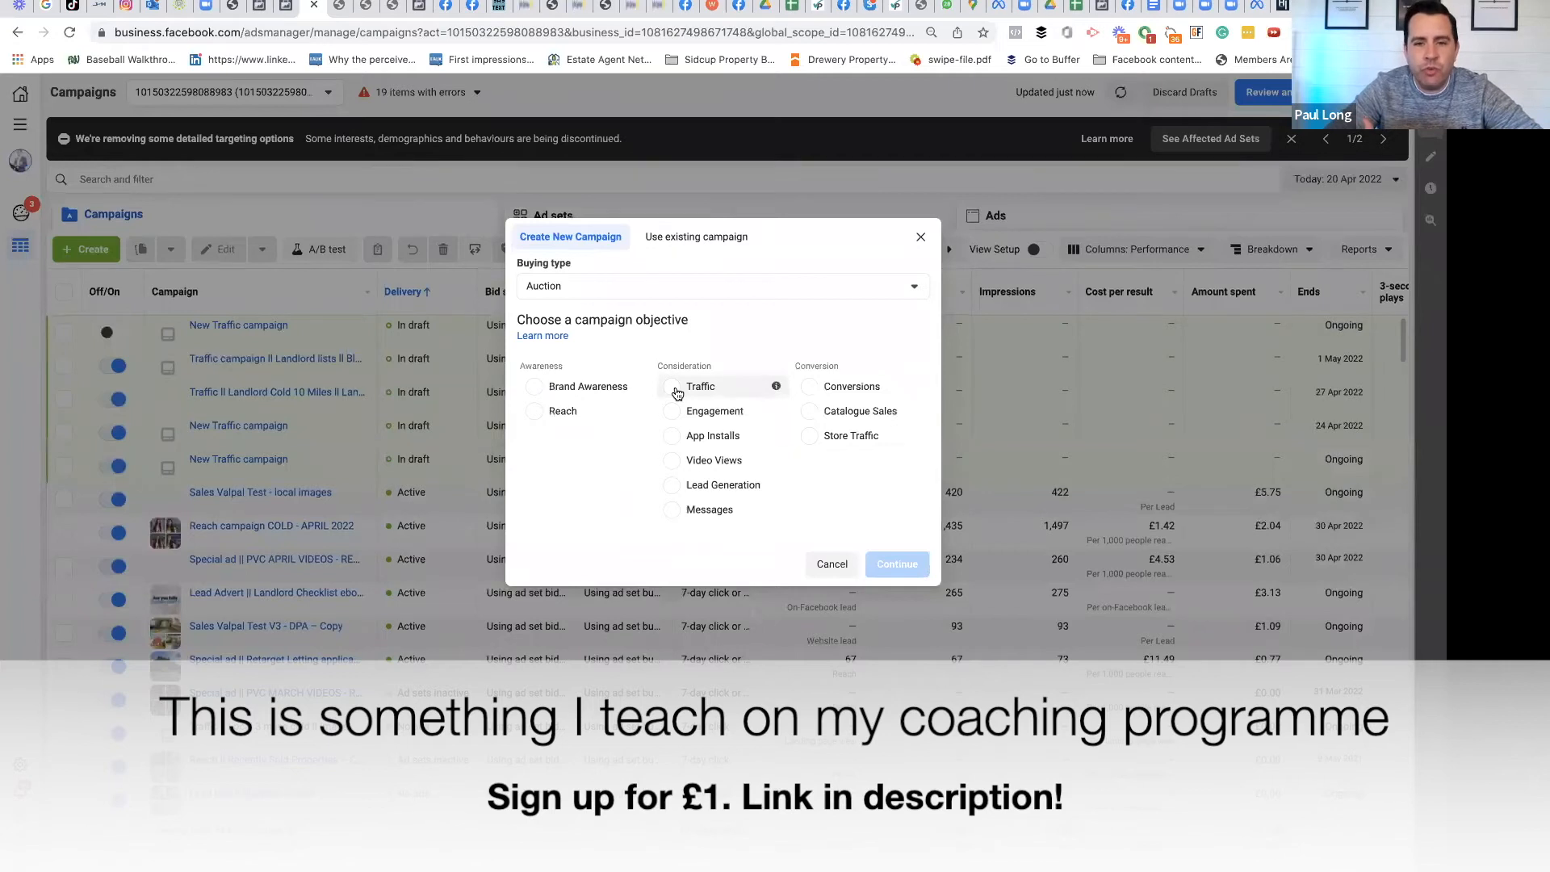
{"action": "left_click", "coordinate": [677, 393]}
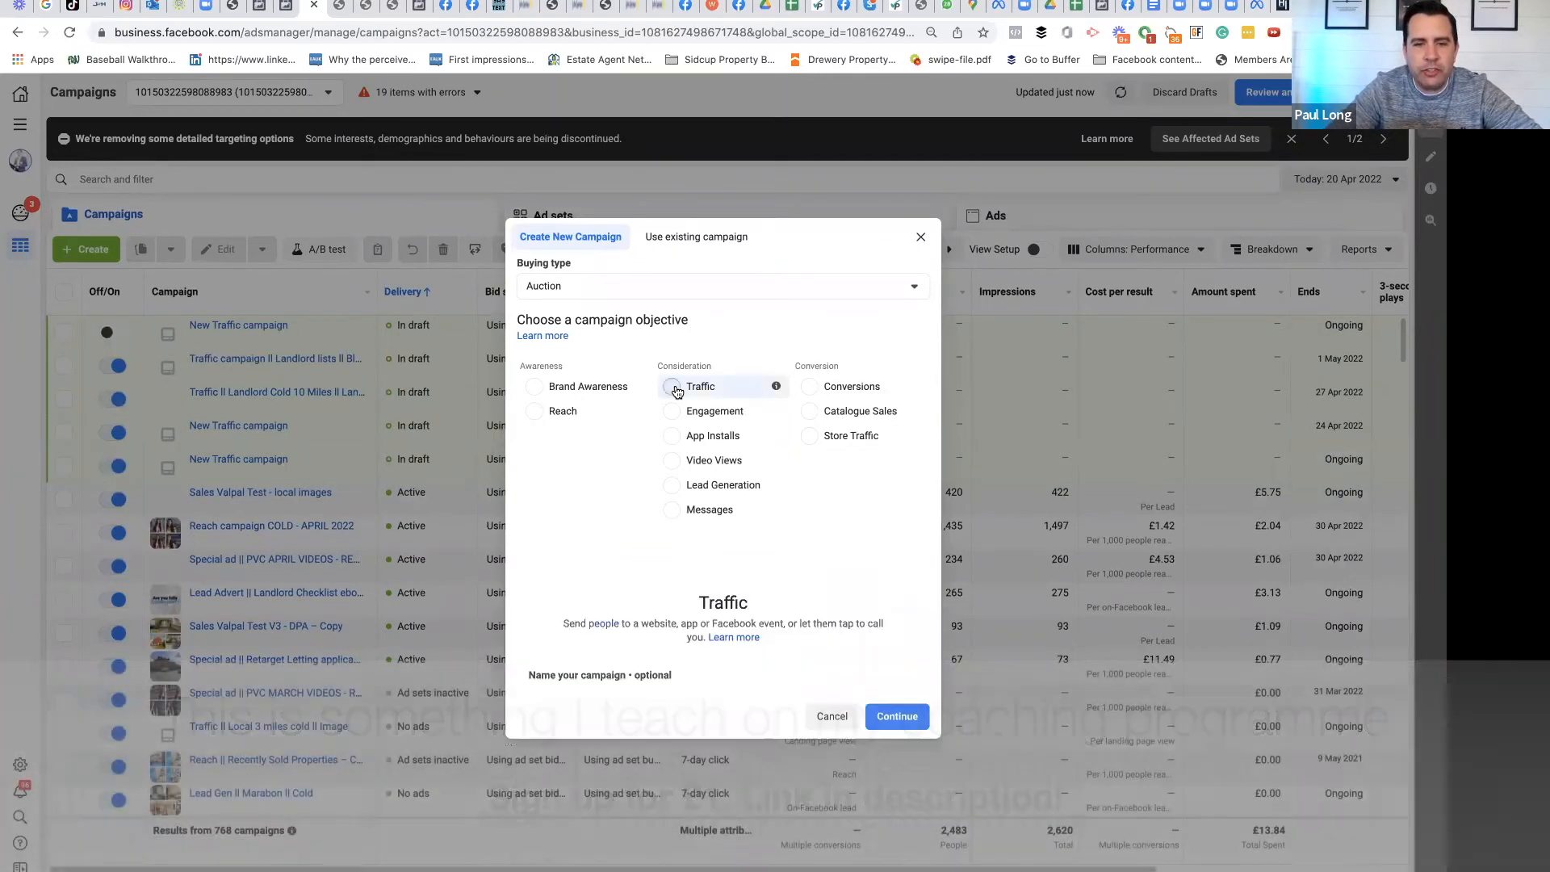
{"action": "left_click", "coordinate": [898, 668]}
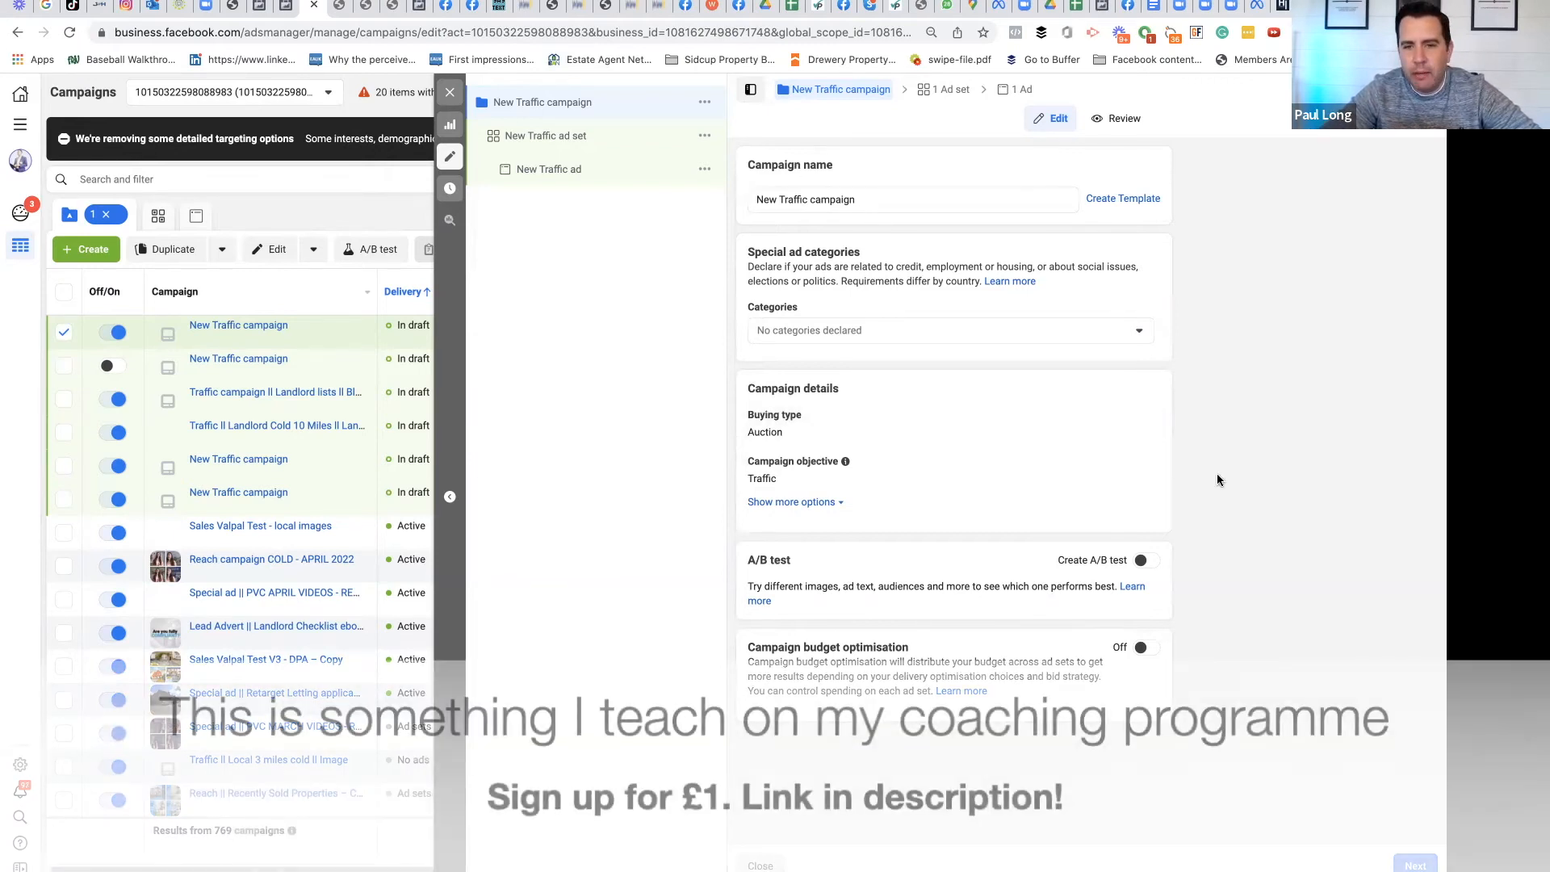
Step: Declare Housing as the campaign's special ad category and continue to the ad set settings
{"action": "left_click", "coordinate": [972, 333]}
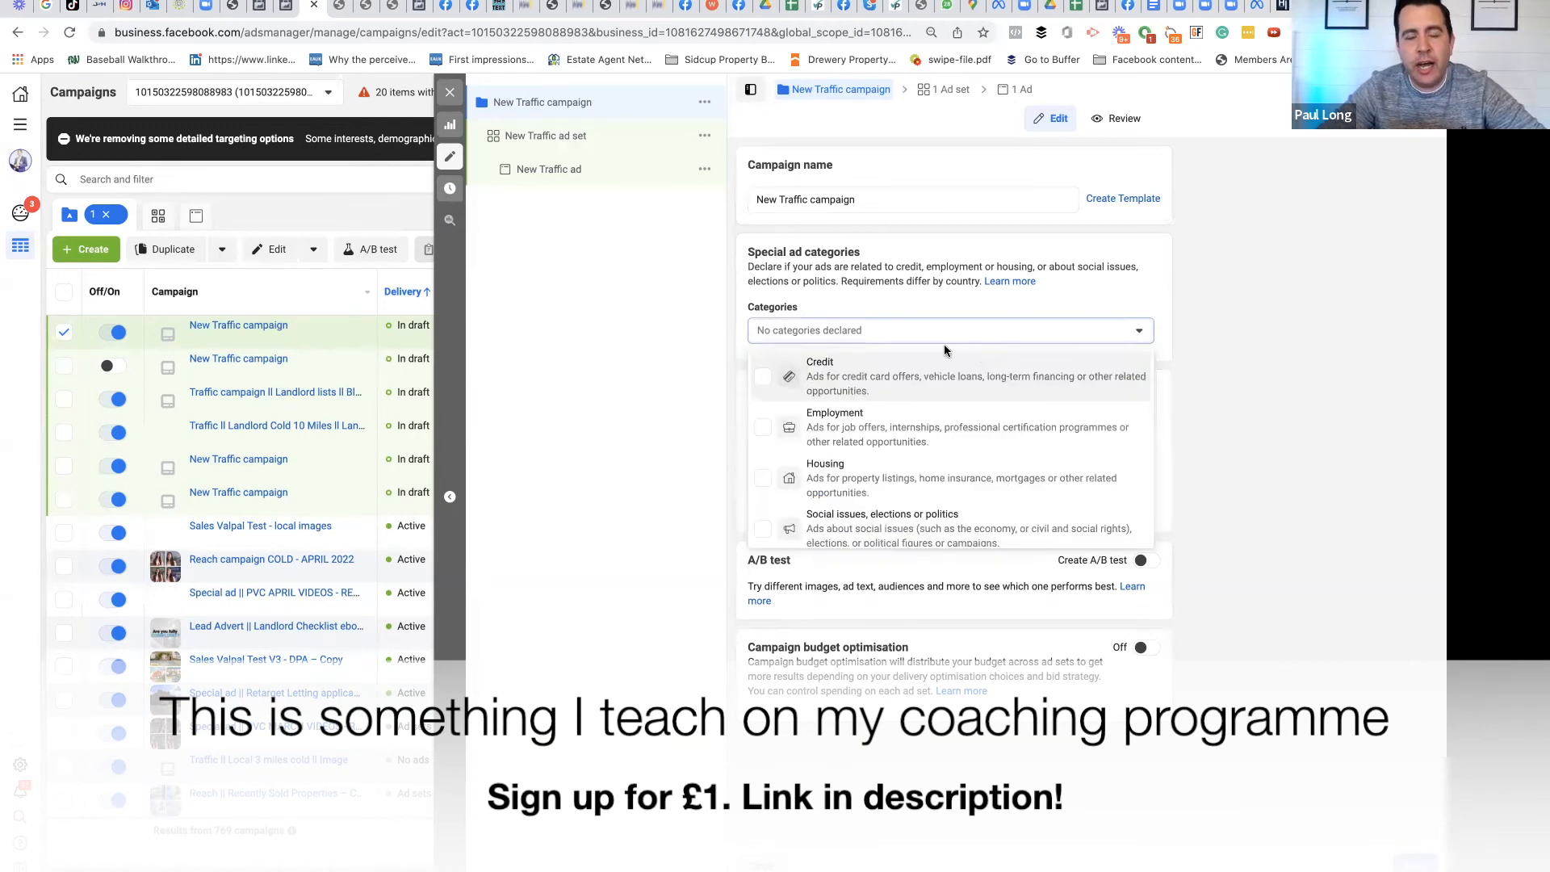
{"action": "left_click", "coordinate": [839, 485]}
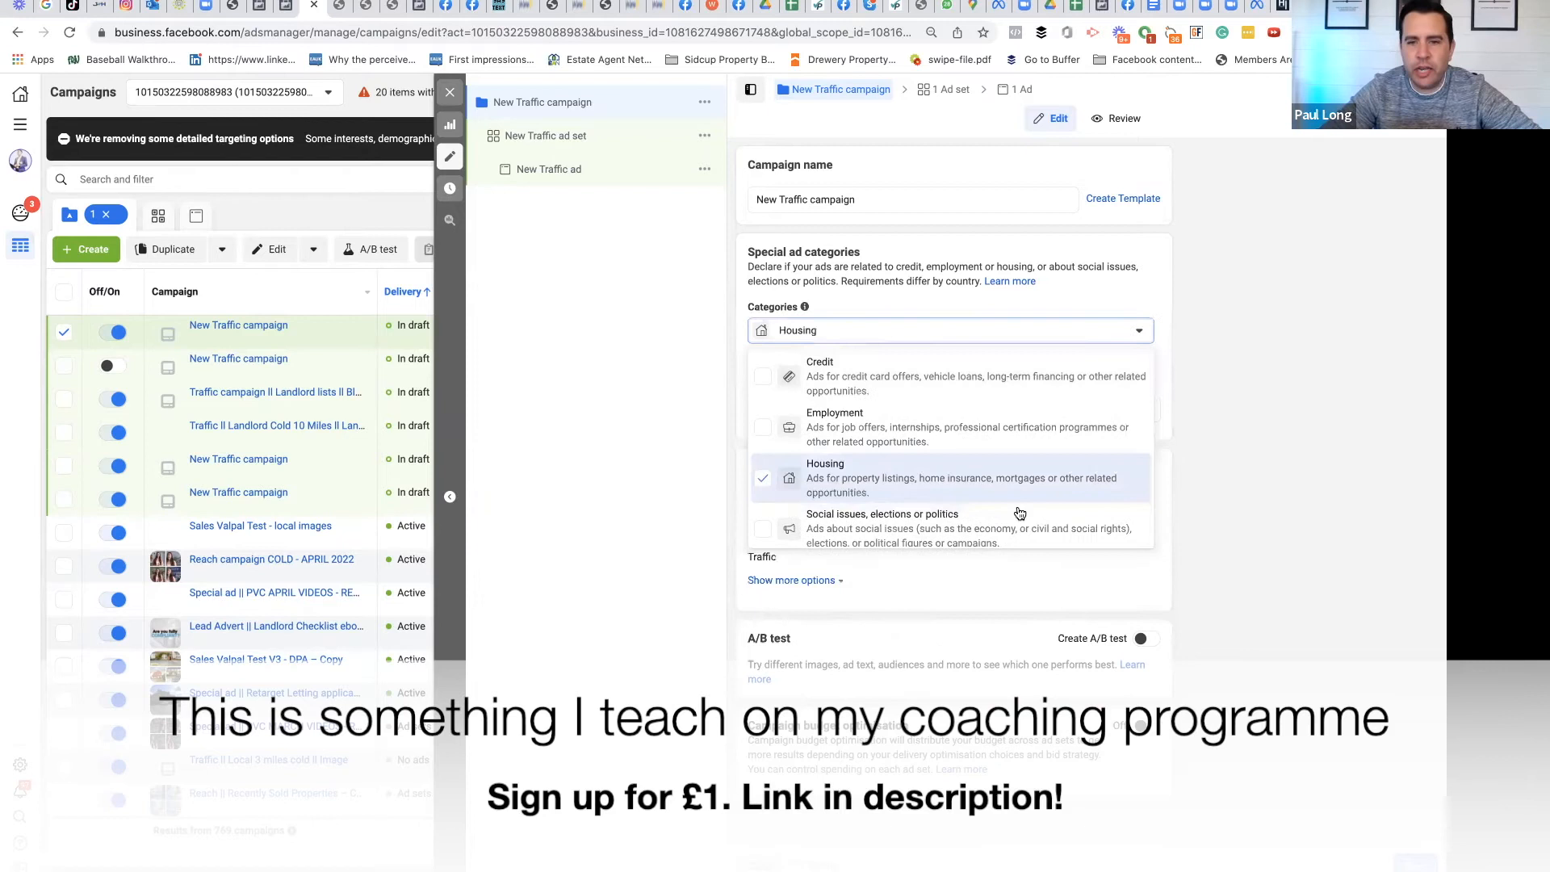
{"action": "left_click", "coordinate": [1272, 499]}
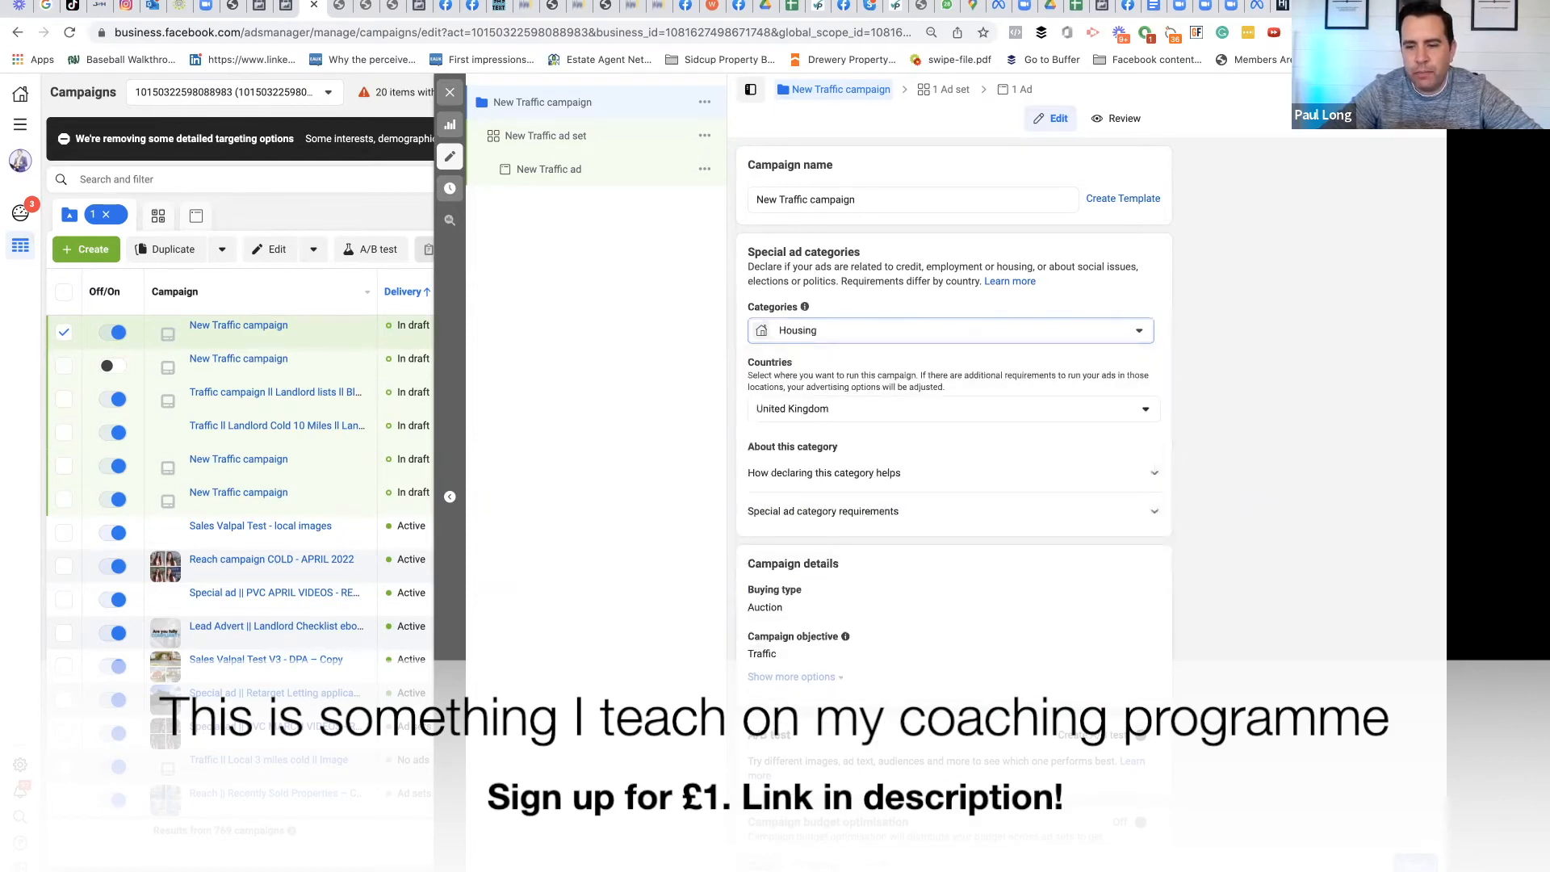
{"action": "left_click", "coordinate": [1414, 865]}
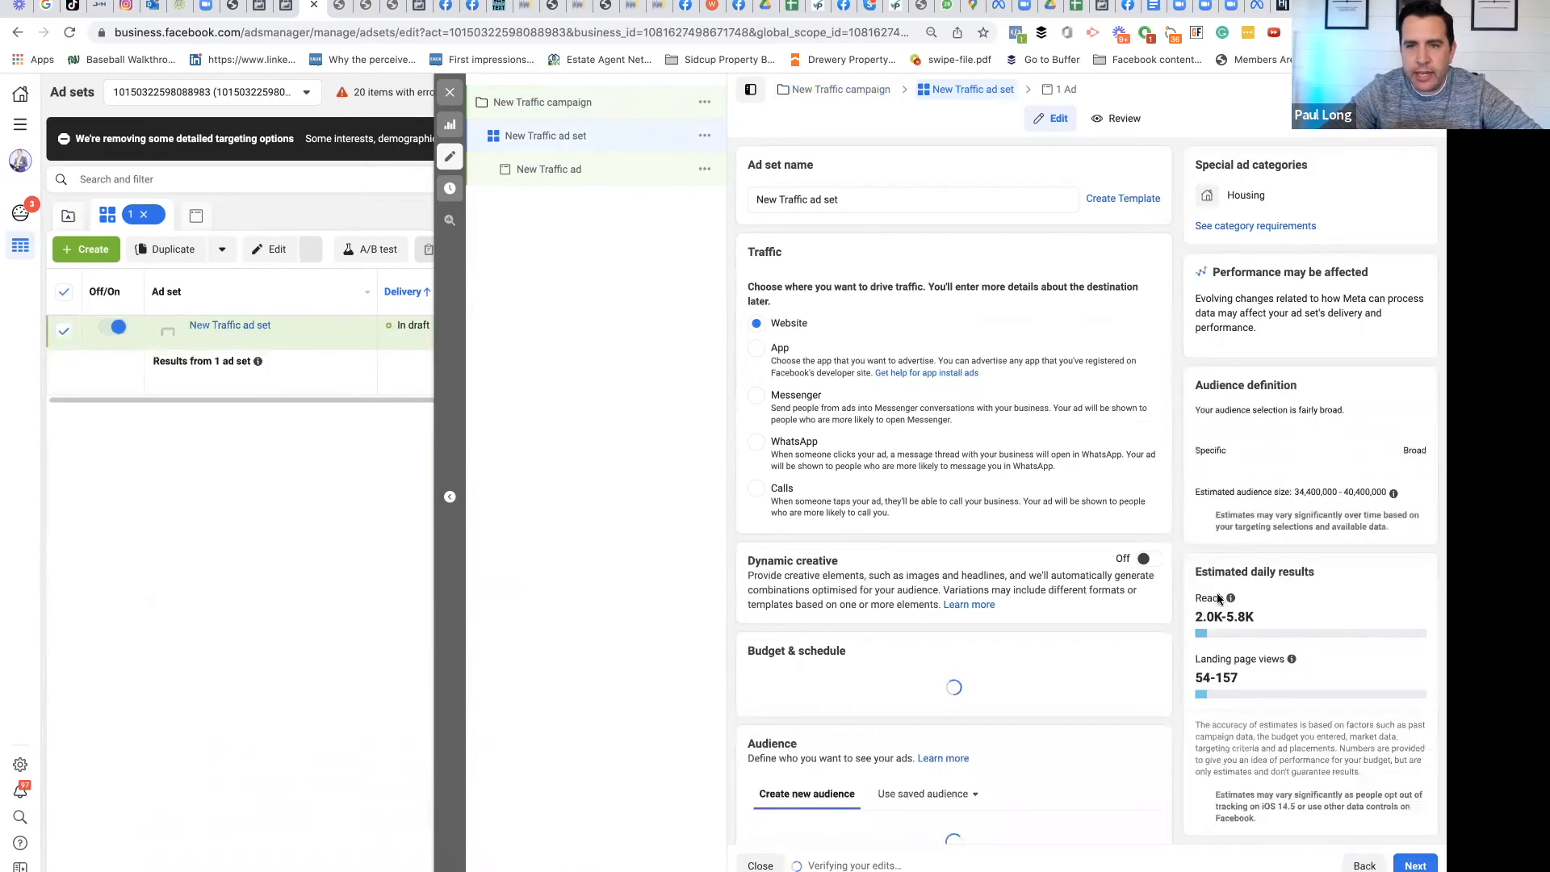
Step: Search the ad set's existing Custom Audiences for "%" and add "All seller videos 50% watched - 1 year %"
{"action": "scroll", "coordinate": [972, 559], "scroll_direction": "down", "scroll_amount": 5}
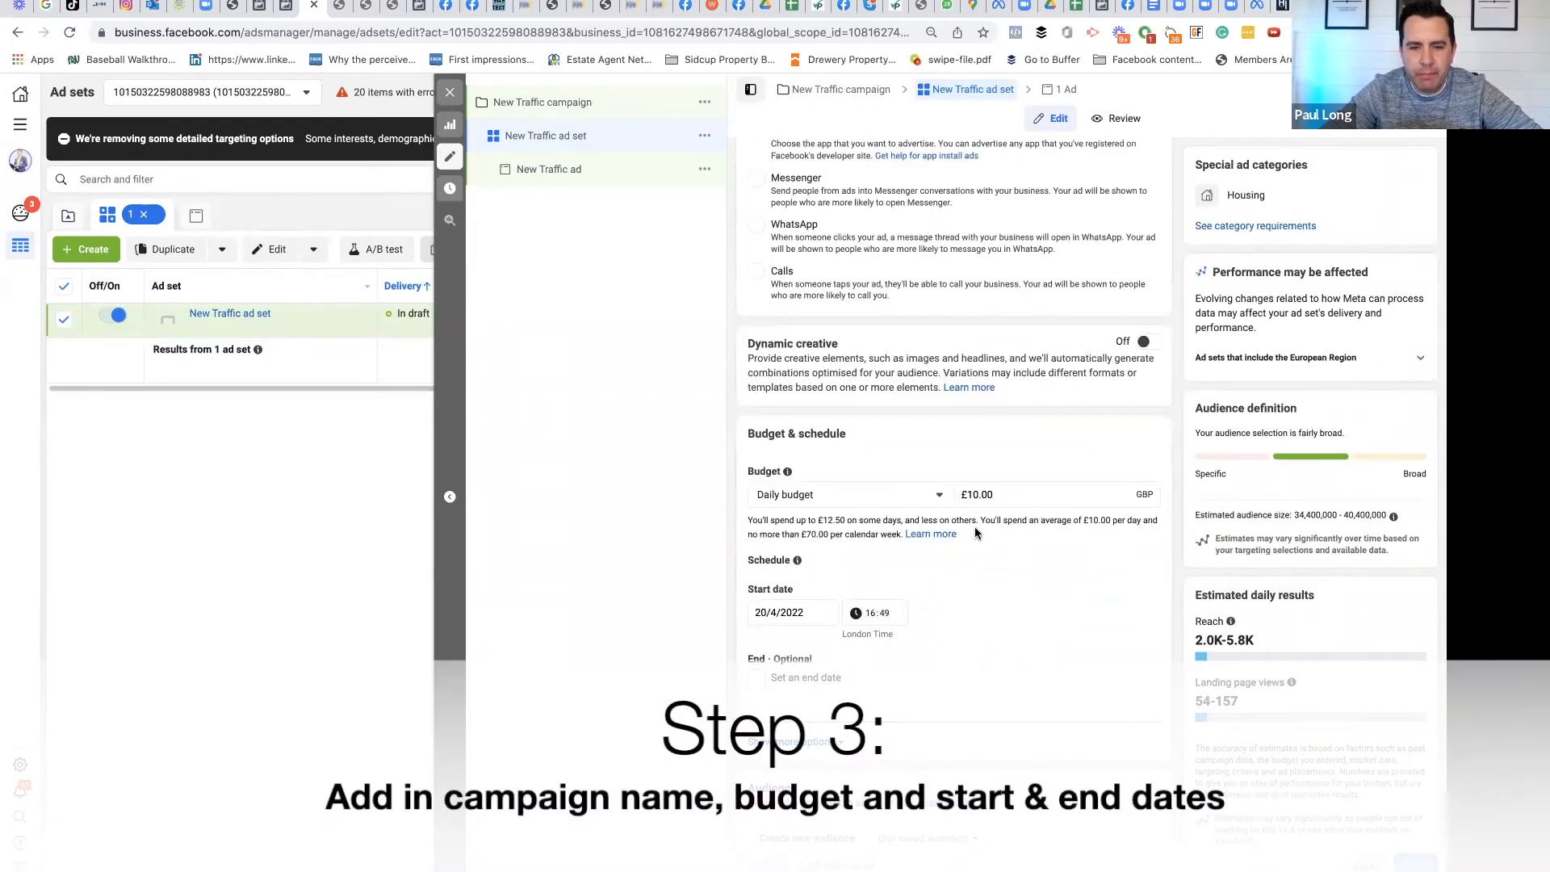
{"action": "scroll", "coordinate": [975, 535], "scroll_direction": "down", "scroll_amount": 4}
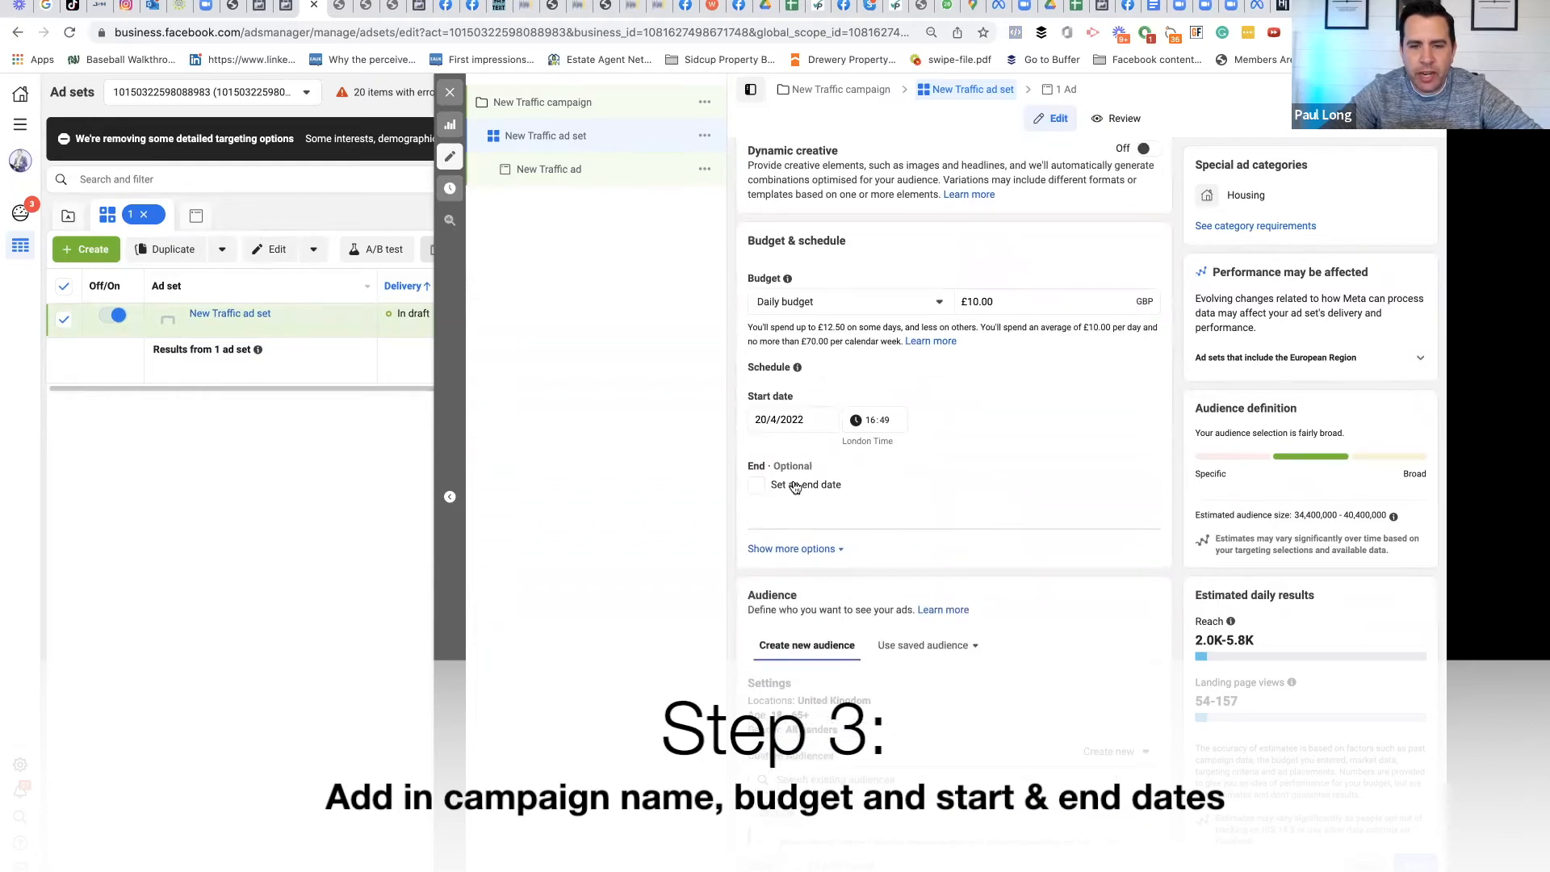
{"action": "scroll", "coordinate": [931, 473], "scroll_direction": "down", "scroll_amount": 3}
{"action": "scroll", "coordinate": [931, 473], "scroll_direction": "down", "scroll_amount": 3}
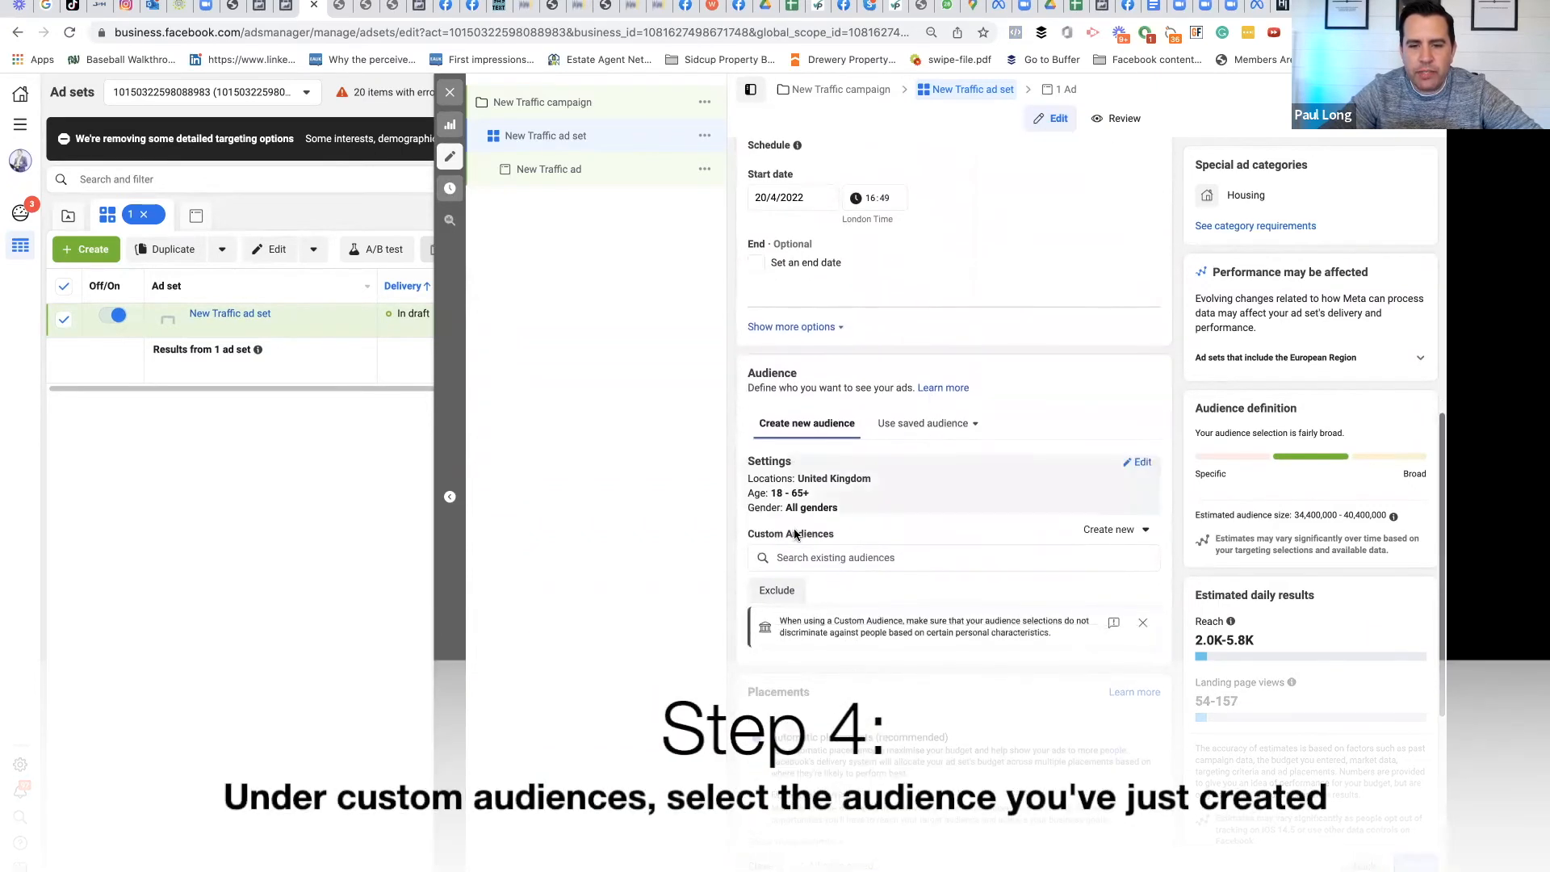
{"action": "mouse_move", "coordinate": [840, 535]}
{"action": "left_click_drag", "start_coordinate": [750, 534], "coordinate": [832, 540]}
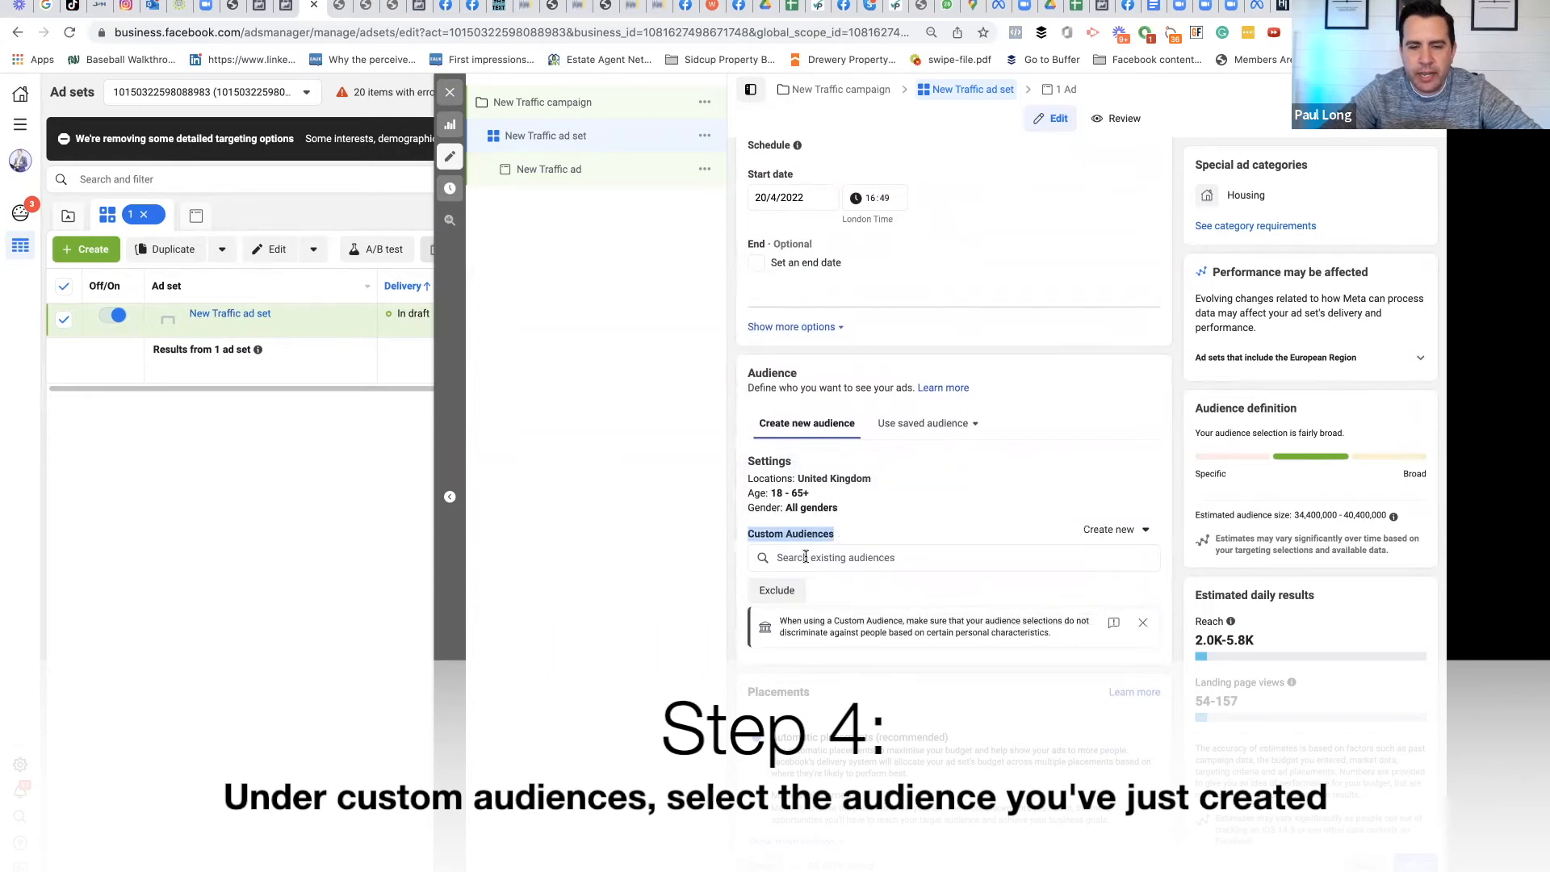
{"action": "left_click", "coordinate": [805, 557]}
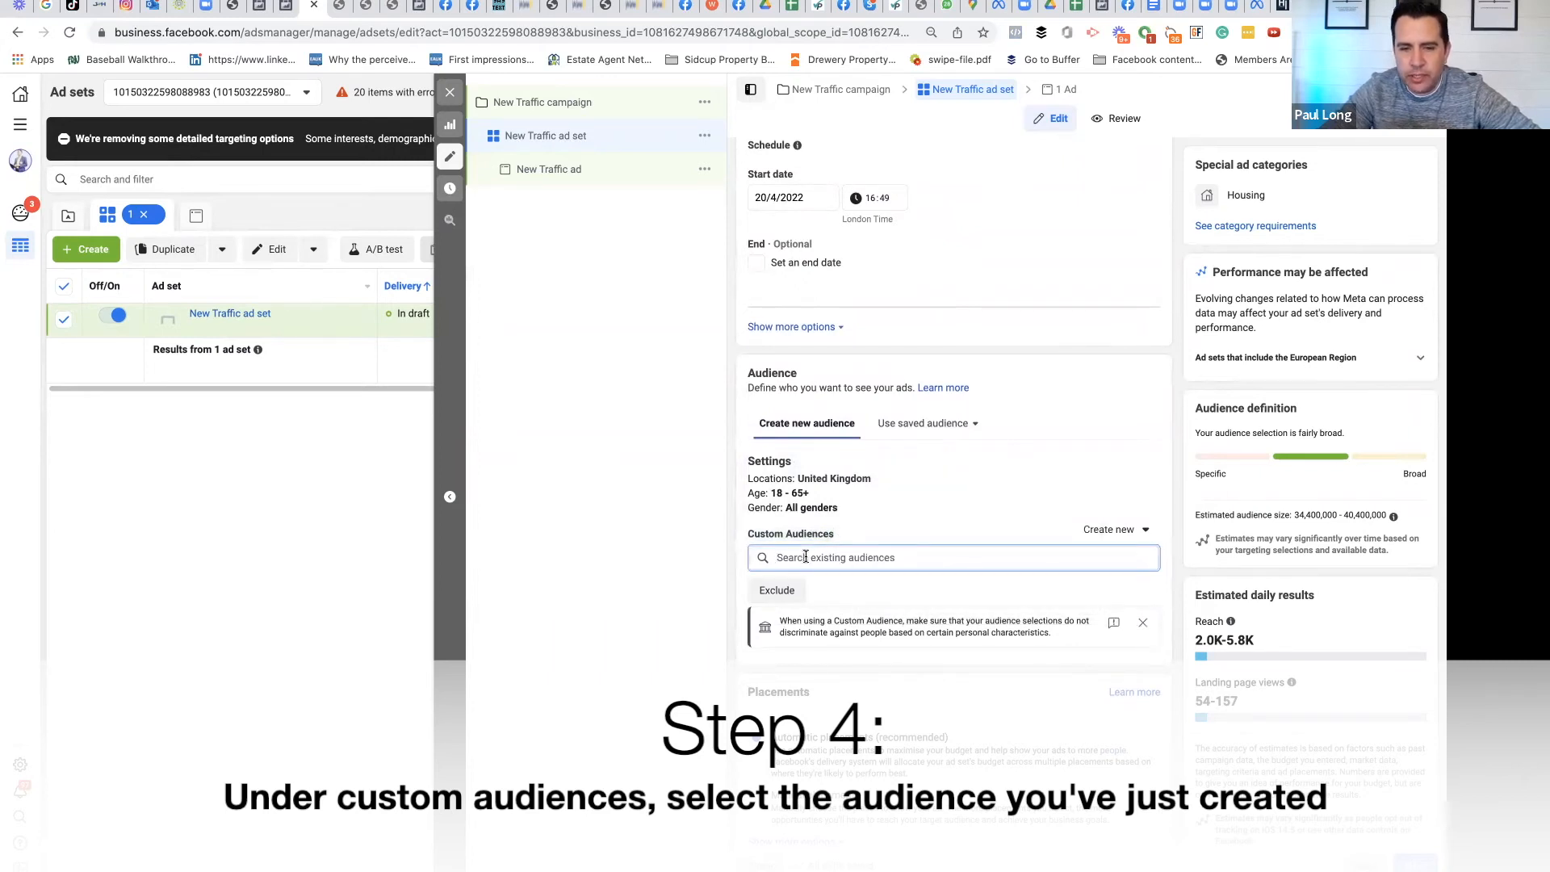
{"action": "left_click", "coordinate": [805, 556]}
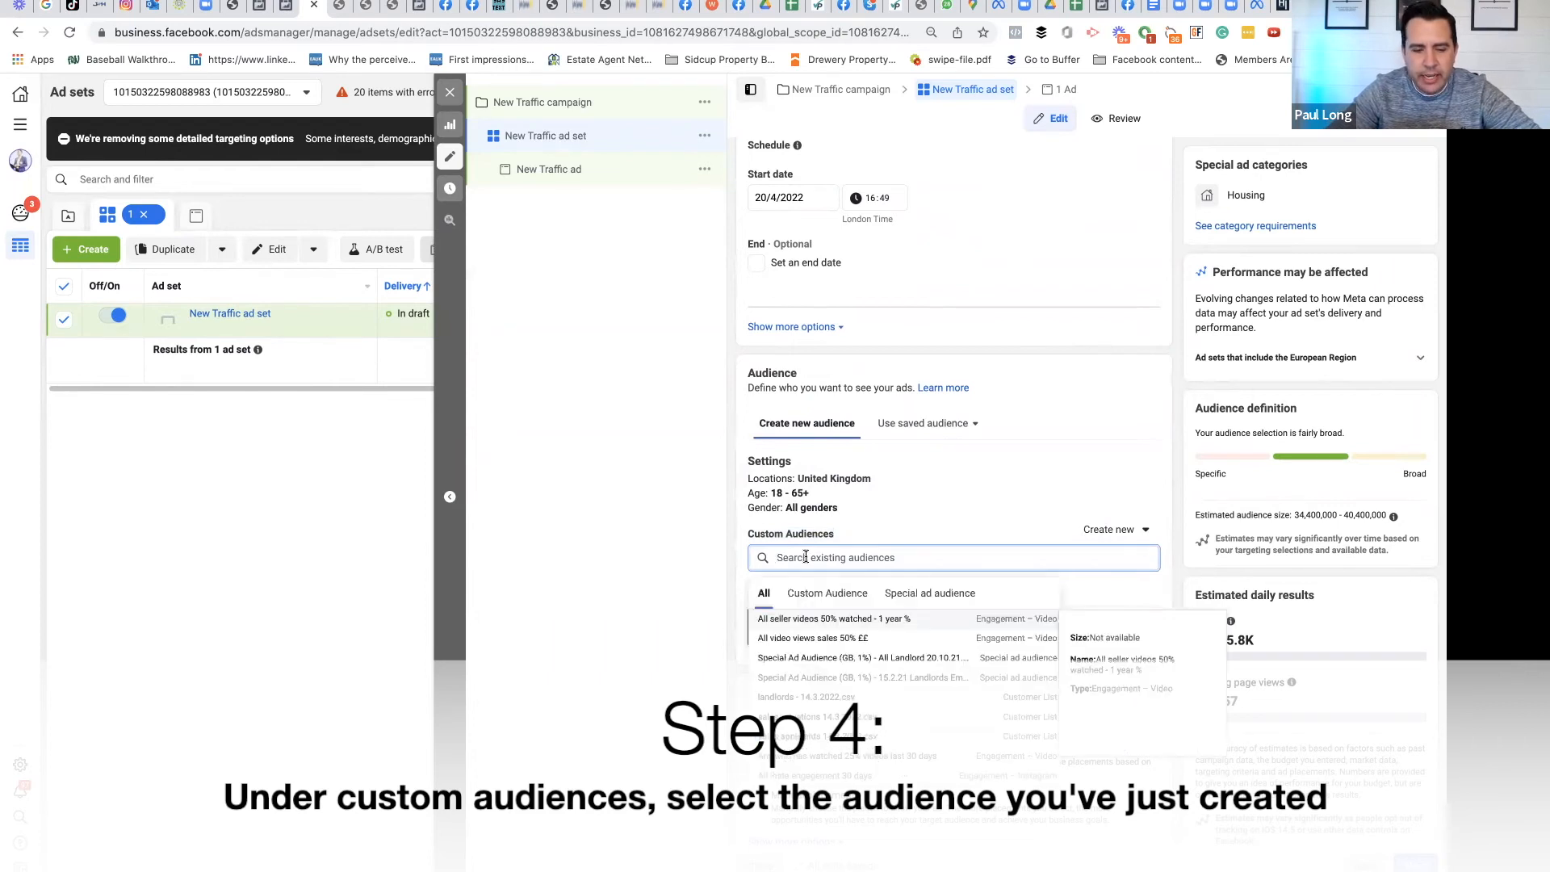
{"action": "type", "text": "%"}
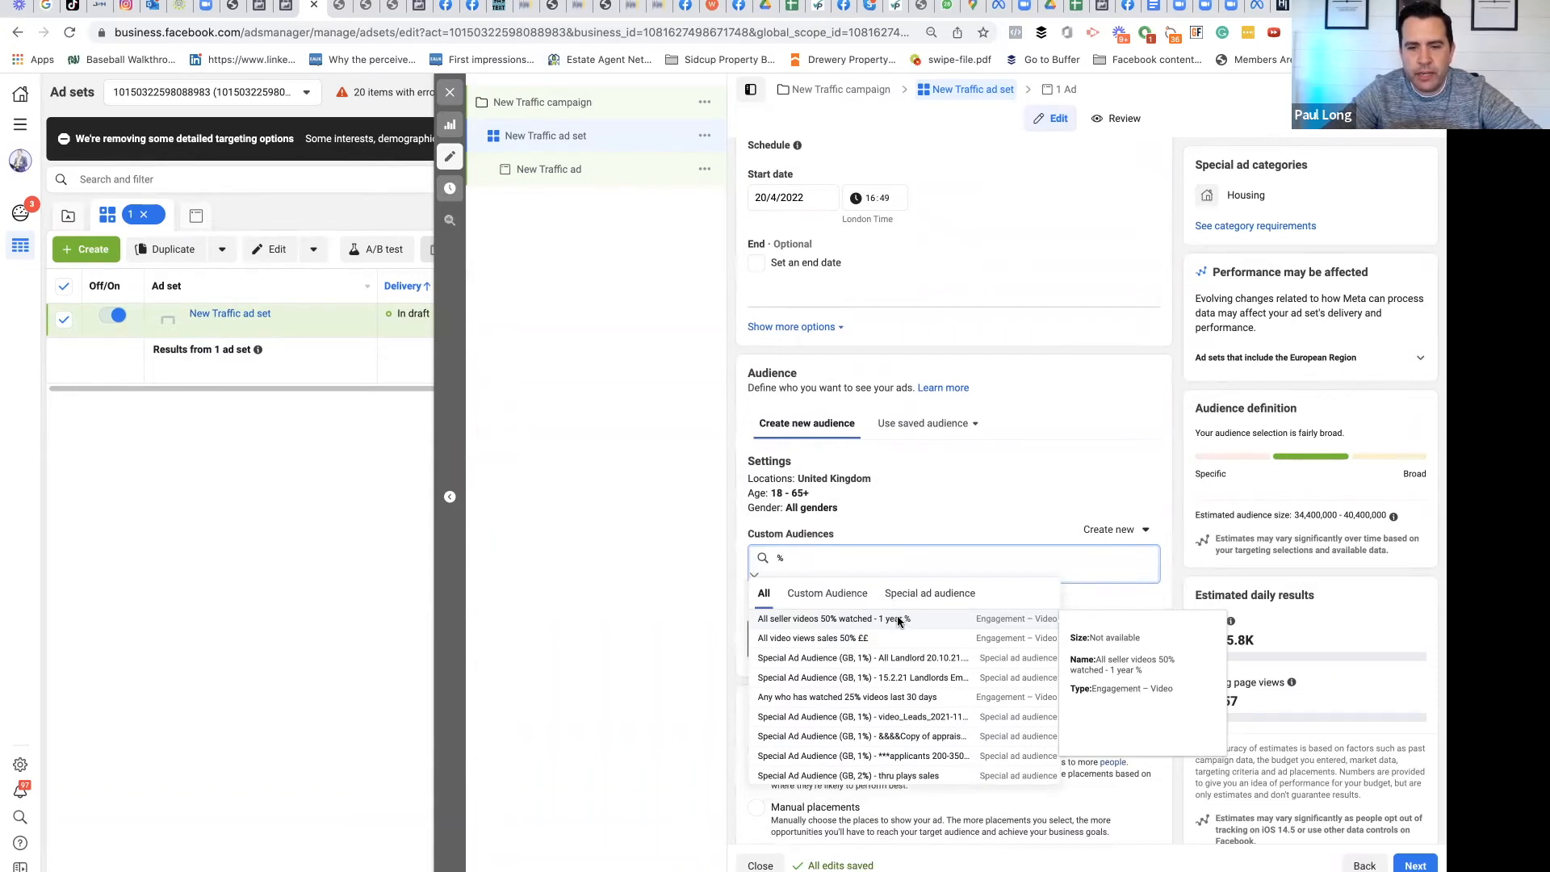
{"action": "left_click", "coordinate": [897, 623]}
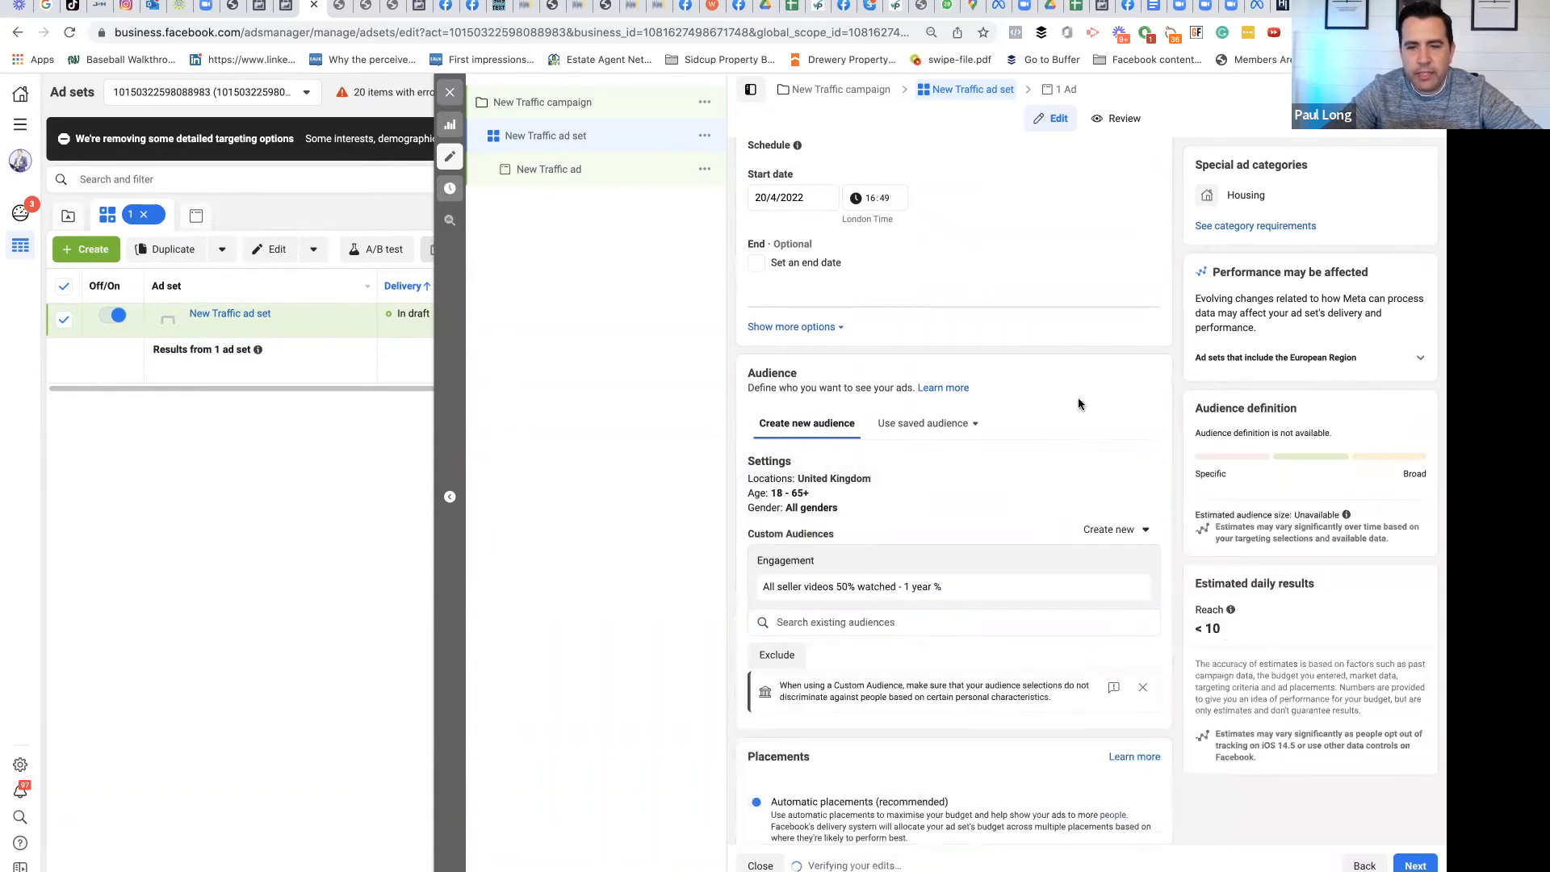
{"action": "left_click", "coordinate": [886, 621]}
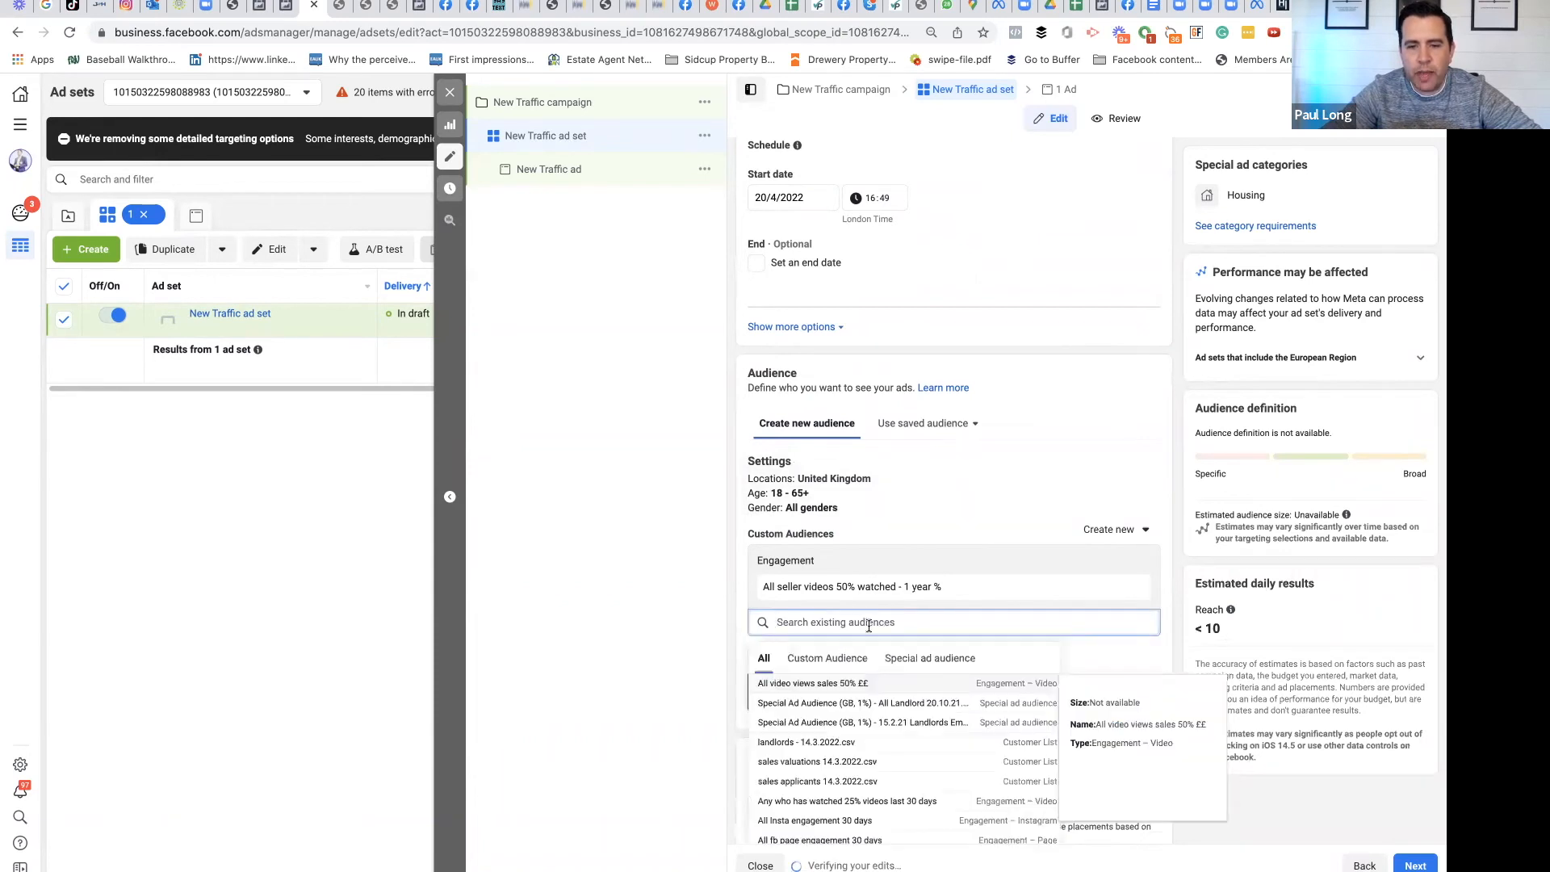
{"action": "left_click", "coordinate": [1130, 395]}
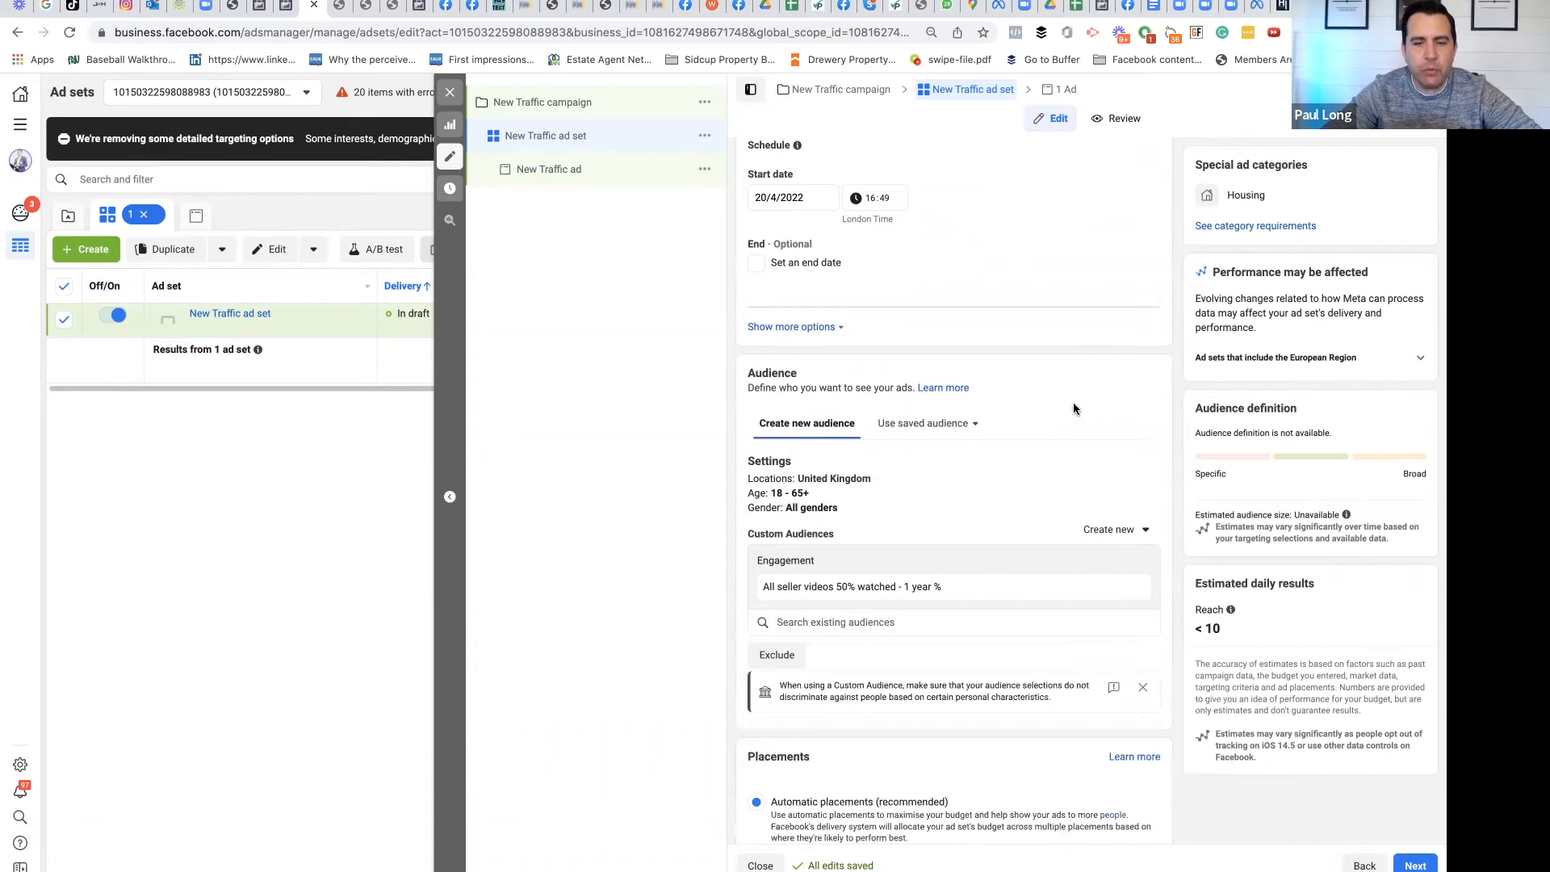
{"action": "scroll", "coordinate": [1074, 412], "scroll_direction": "down", "scroll_amount": 2}
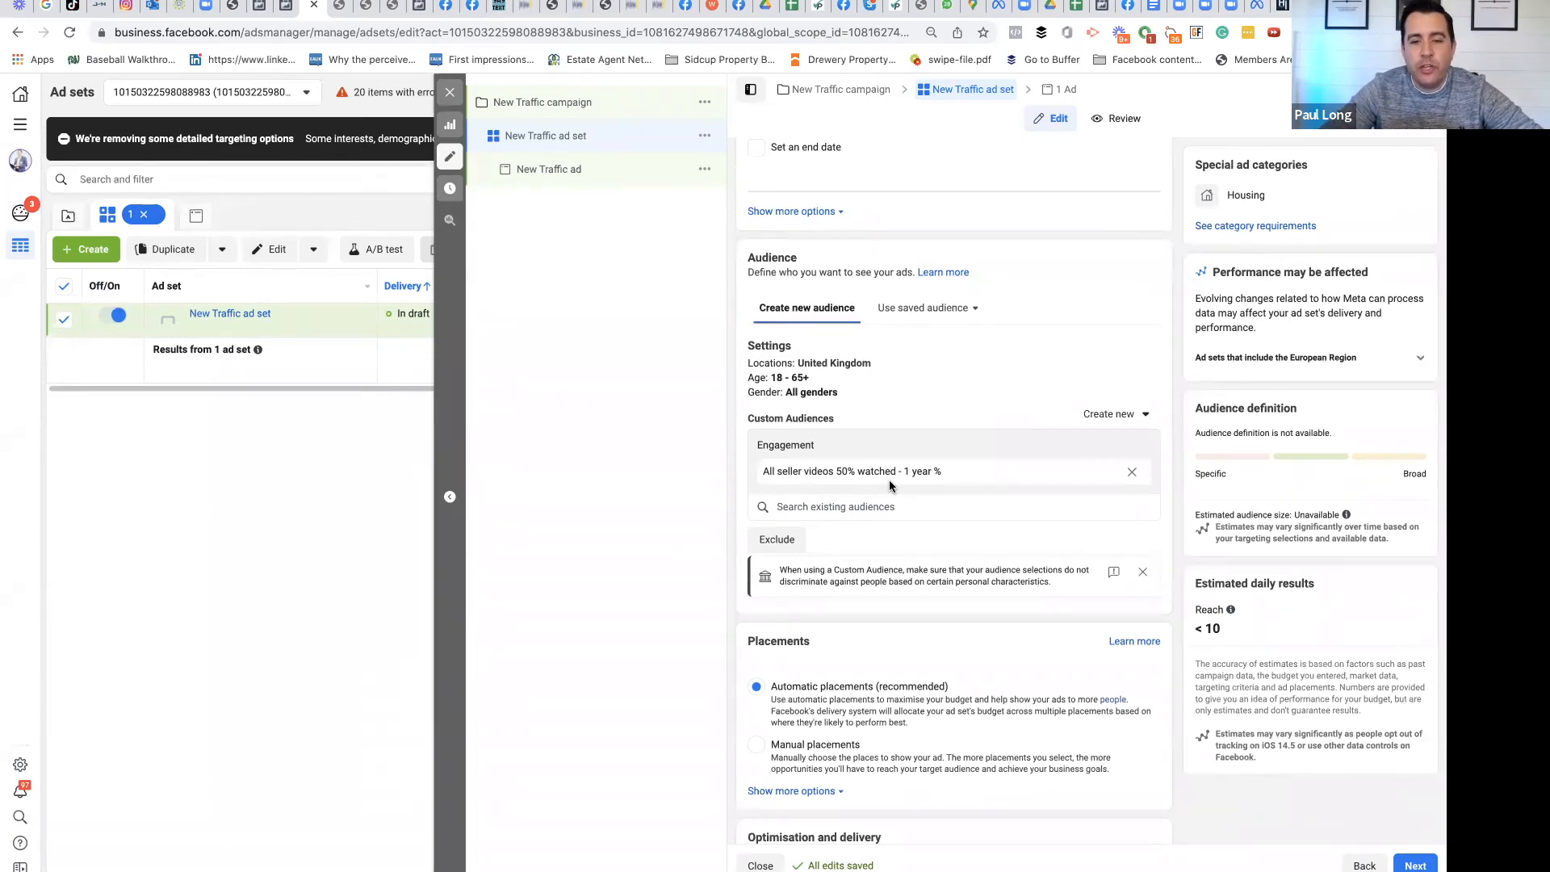
{"action": "scroll", "coordinate": [891, 484], "scroll_direction": "down", "scroll_amount": 2}
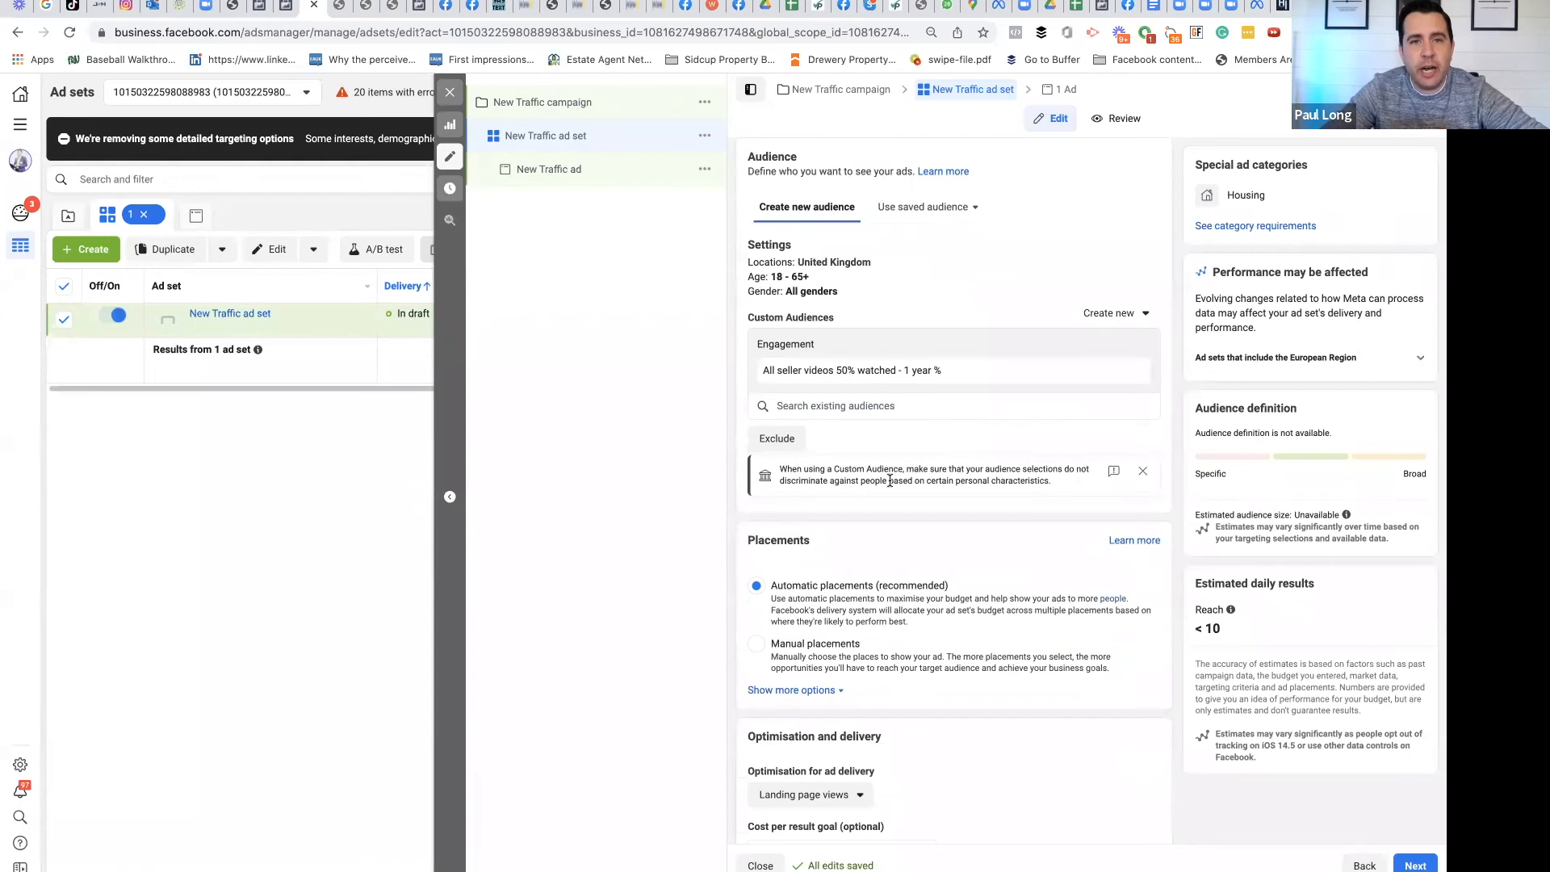